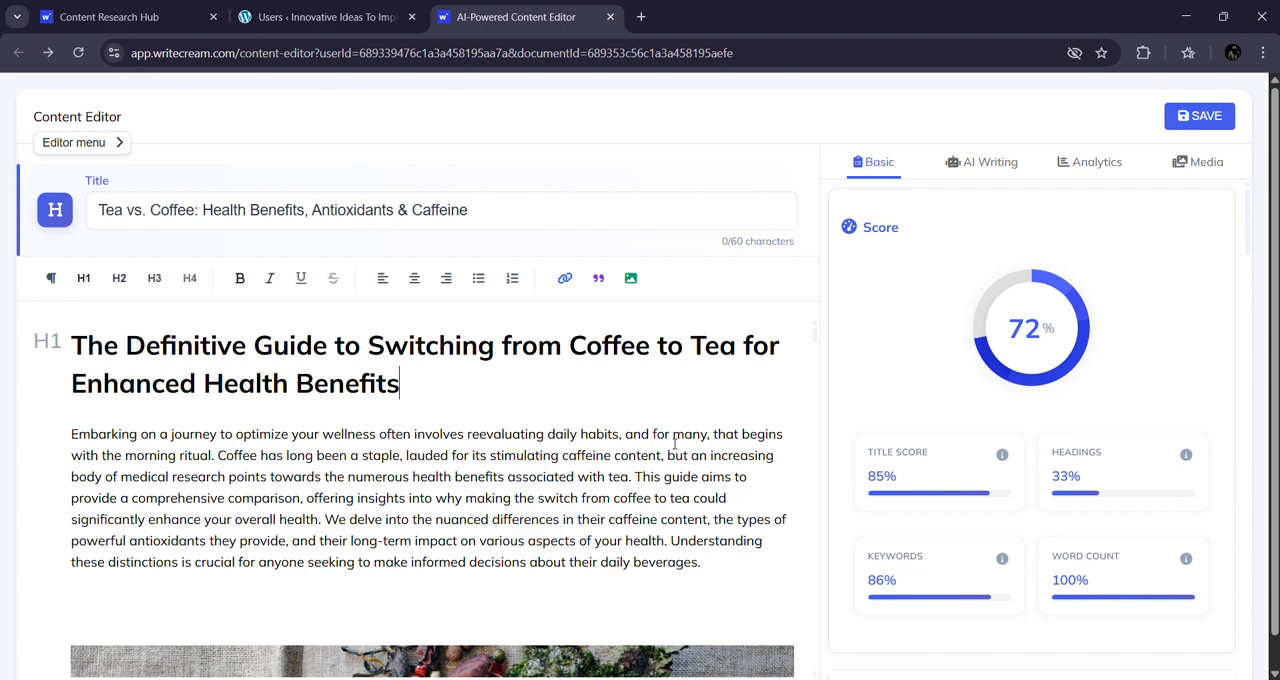
scroll(675, 443, down, 3)
scroll(605, 507, up, 3)
Step: Switch to the WordPress admin's Users page and open the form for adding a new user
click(345, 17)
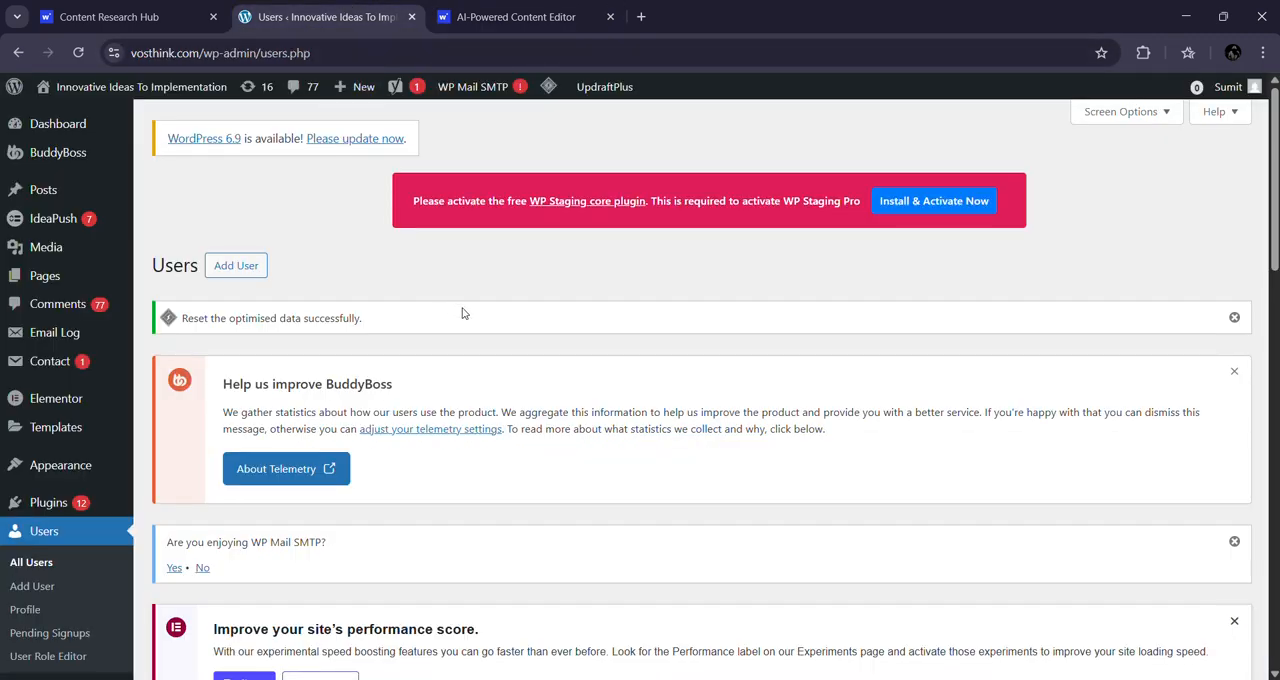
scroll(466, 306, down, 1)
scroll(463, 308, up, 1)
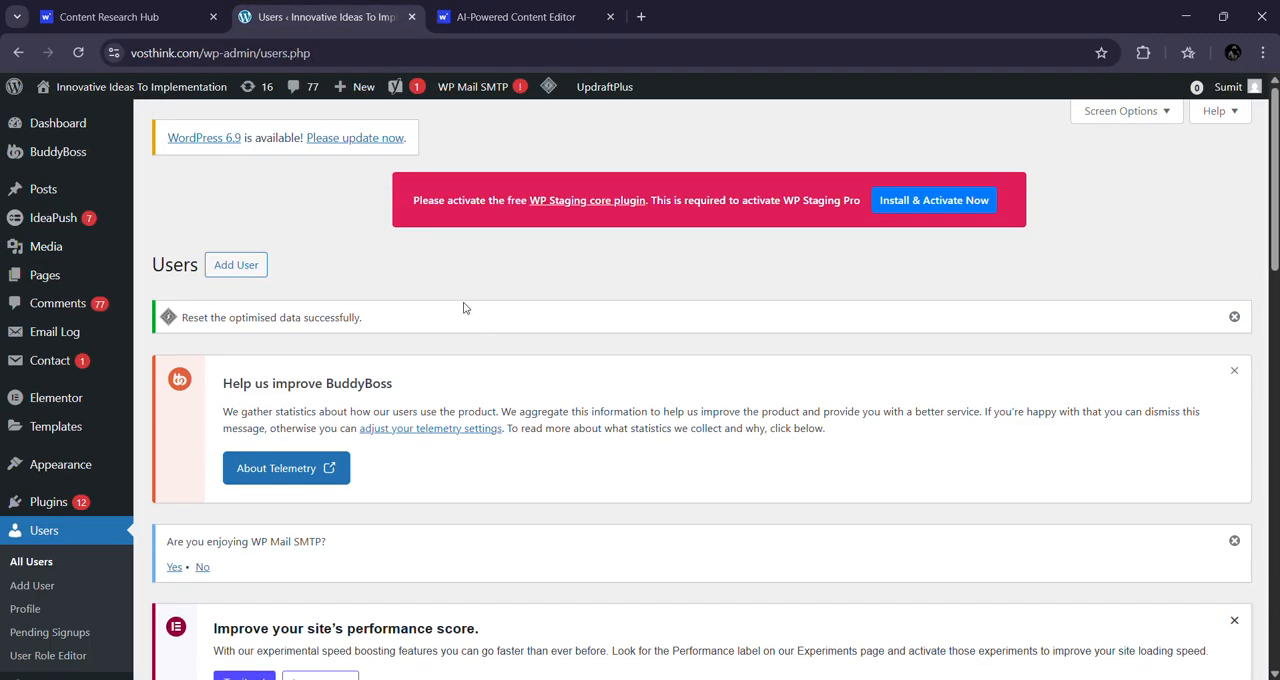
click(266, 262)
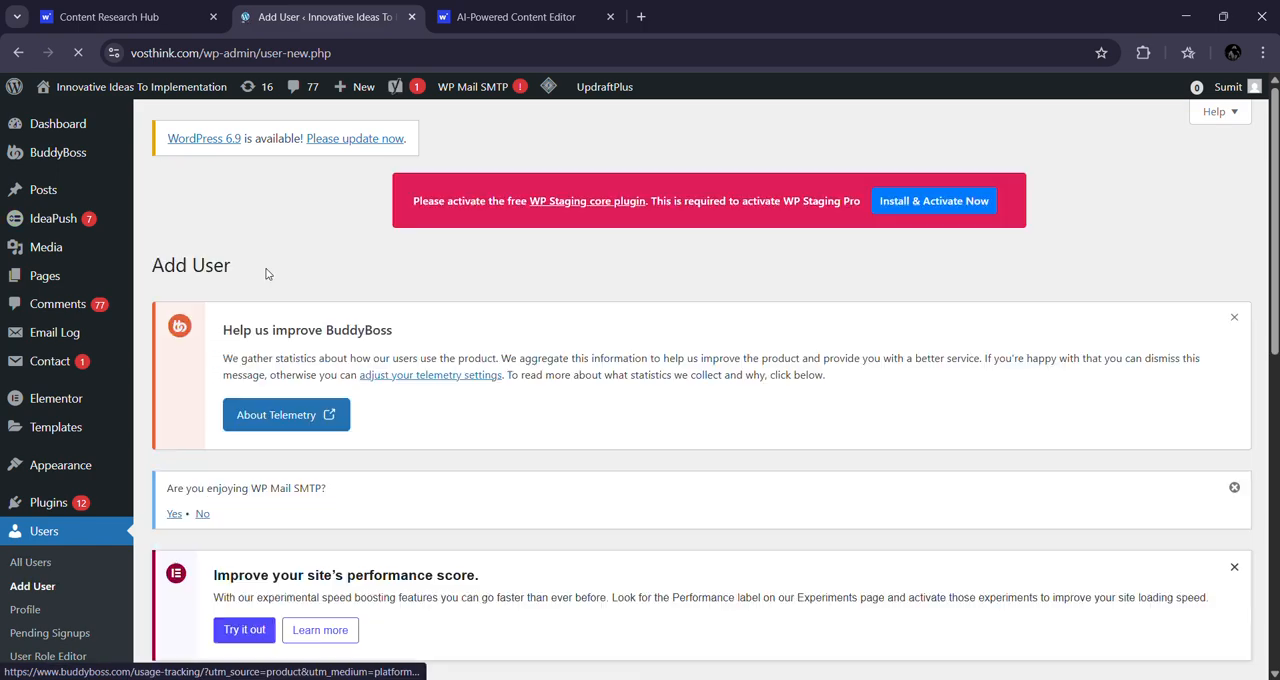
scroll(866, 152, up, 1)
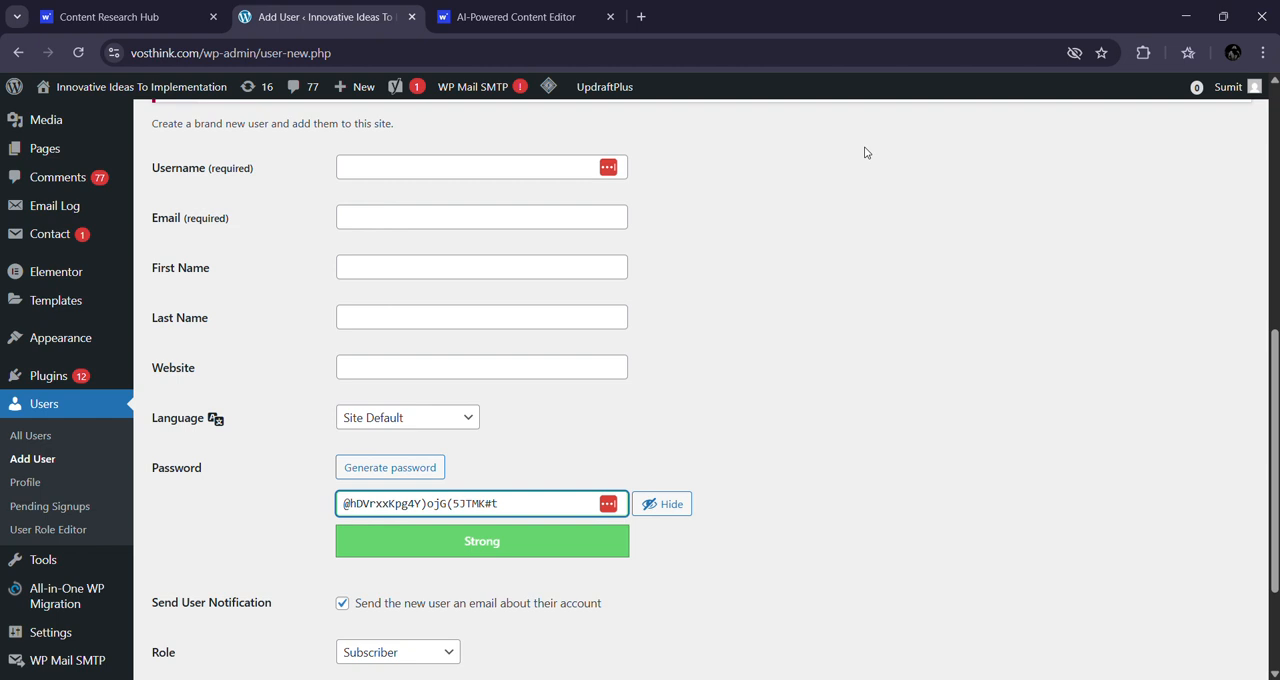
Step: Fill in the new user's username, email, first name and last name, keeping the generated password
click(434, 176)
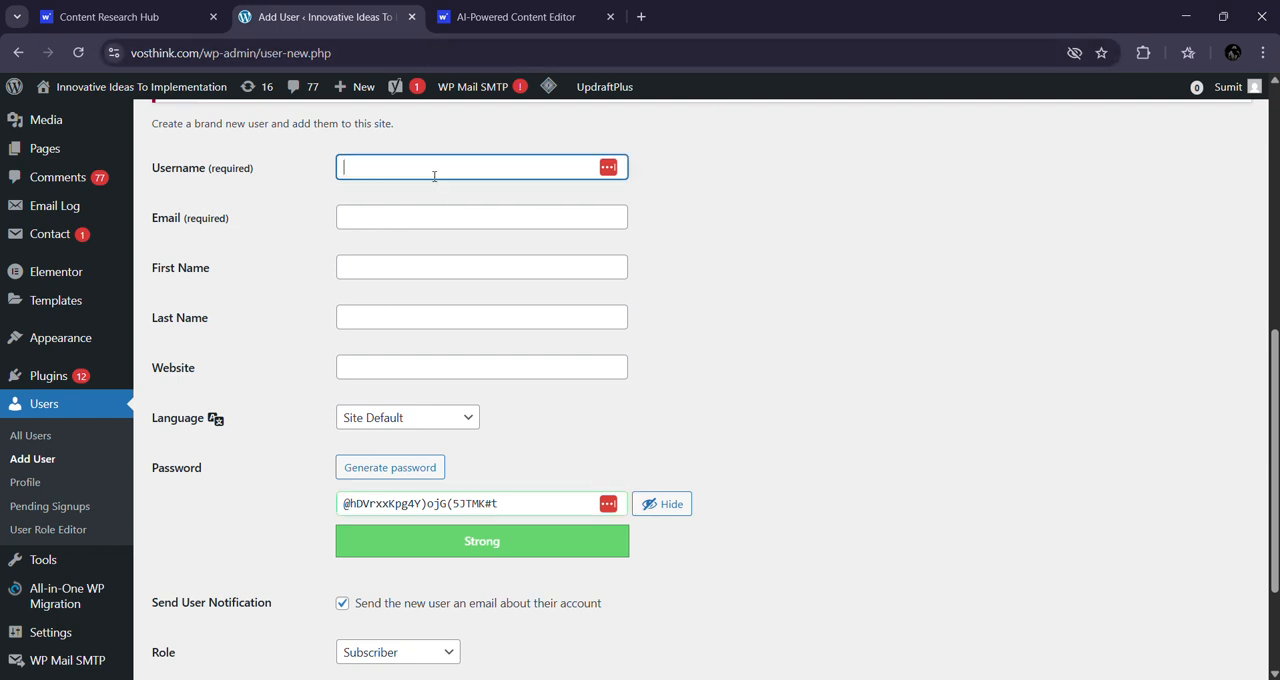
text(sumitsk)
click(443, 216)
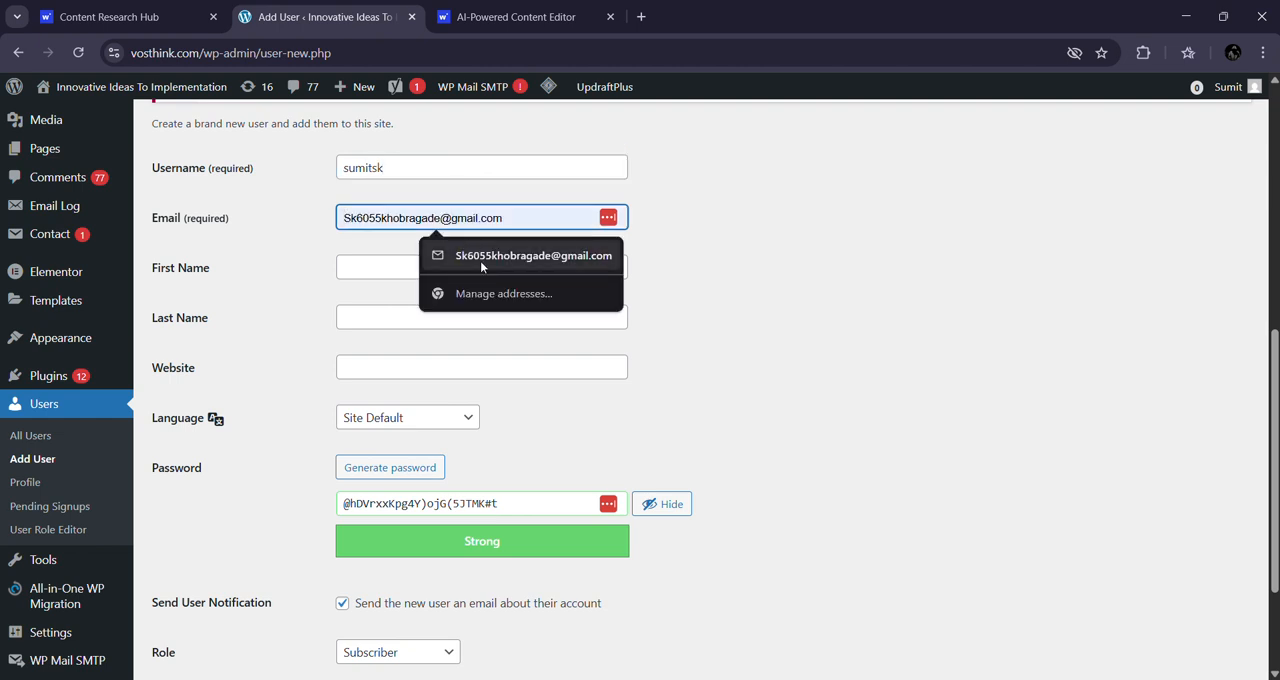
click(480, 261)
click(457, 268)
click(501, 307)
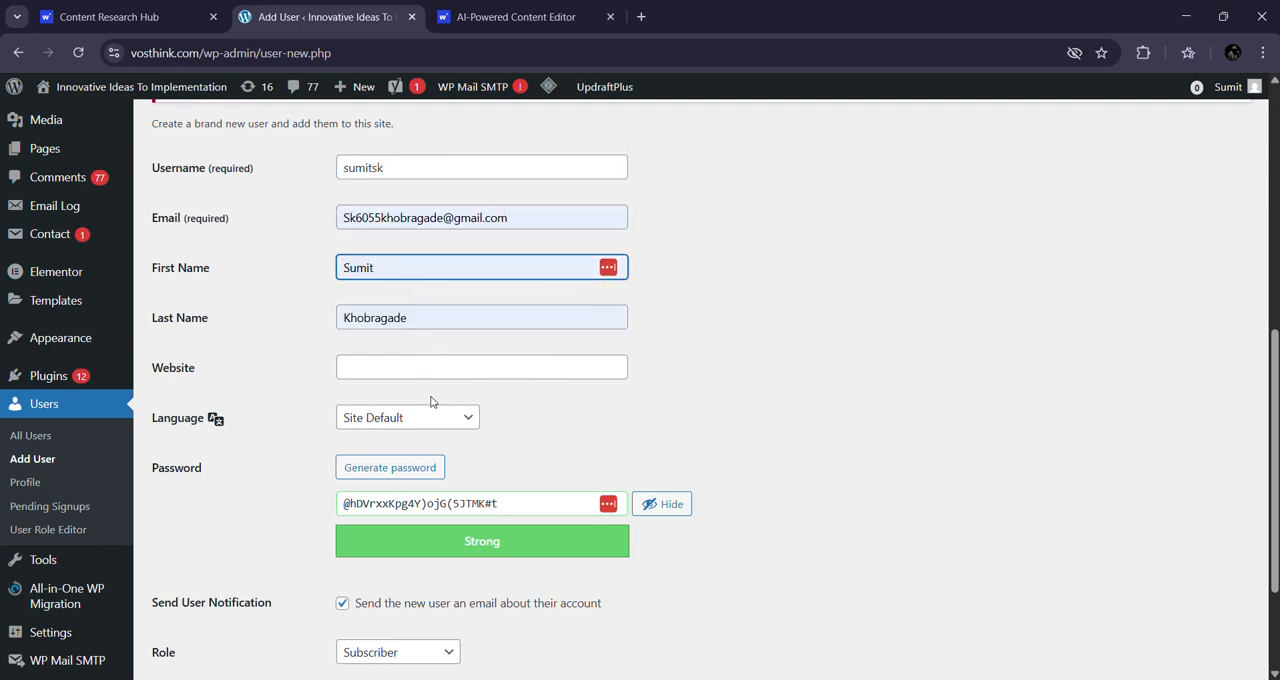
click(537, 507)
click(866, 466)
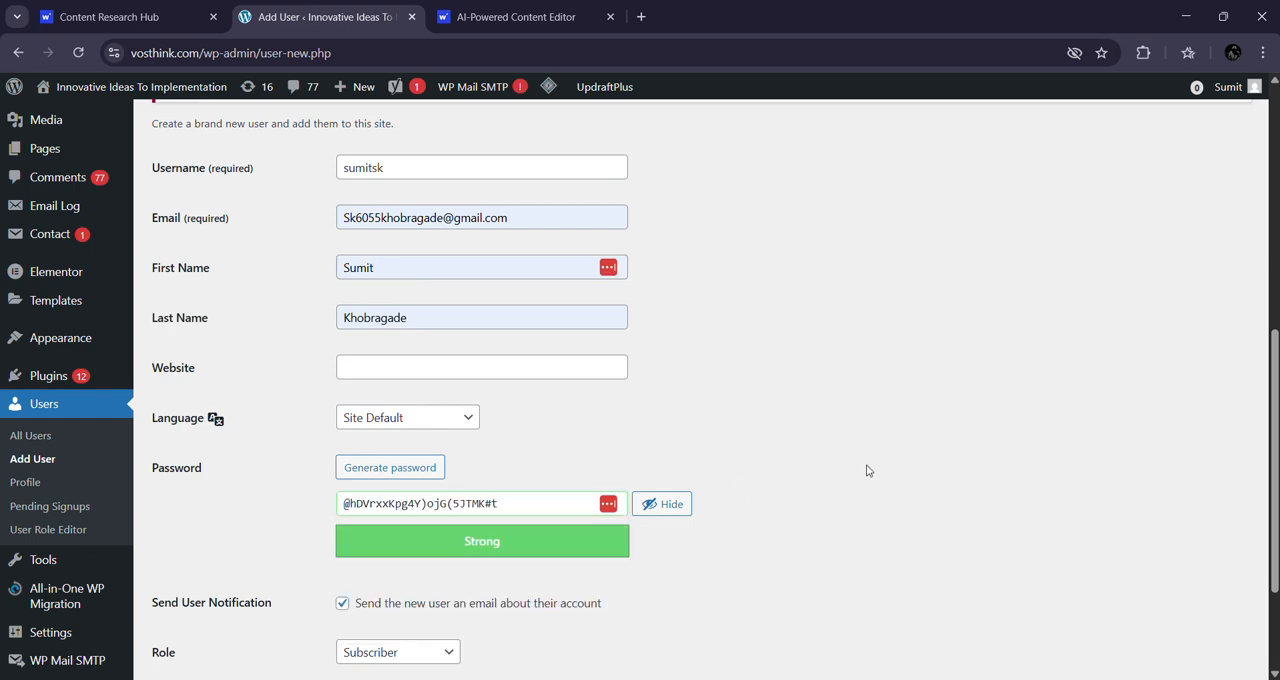
Step: Set the new user's role to Author
scroll(866, 466, down, 2)
click(434, 487)
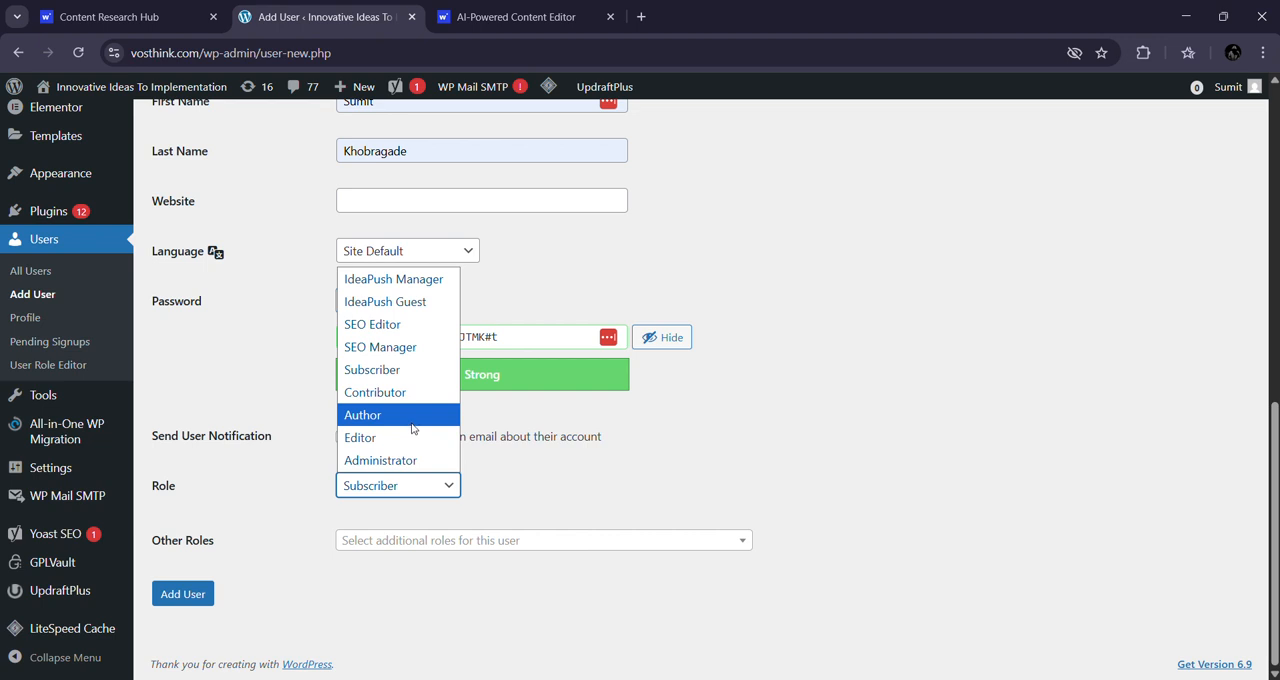
click(413, 425)
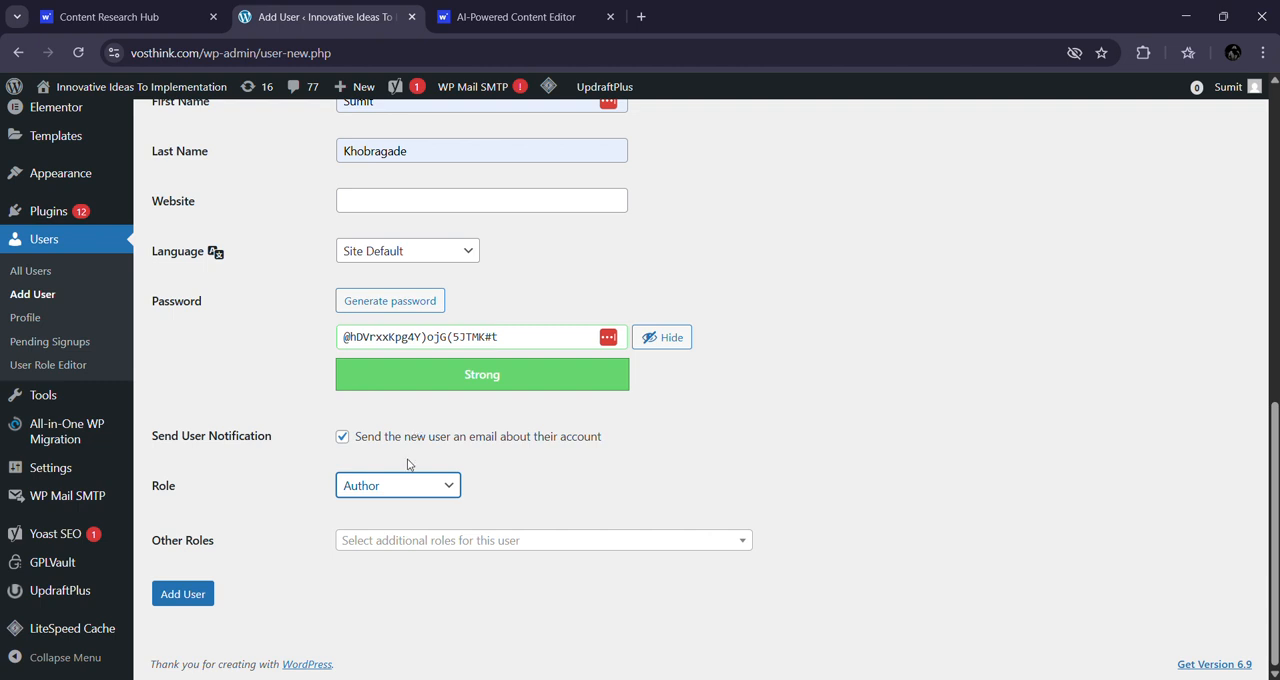
click(409, 497)
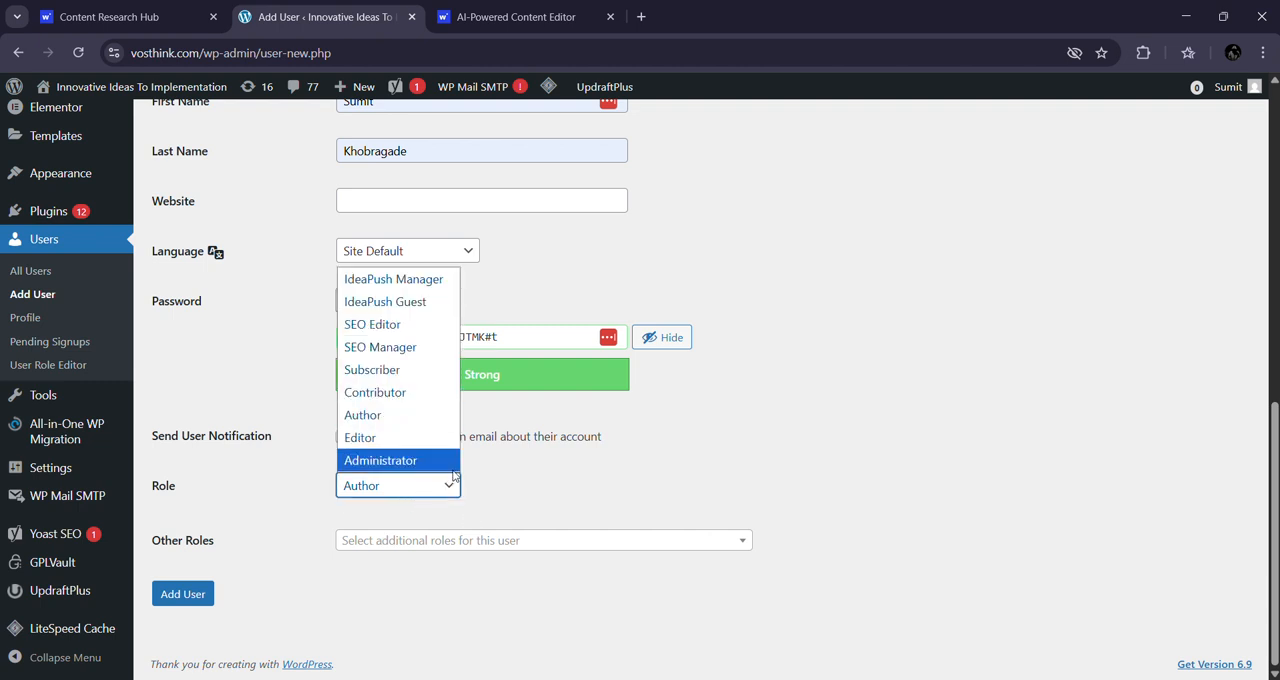
click(848, 513)
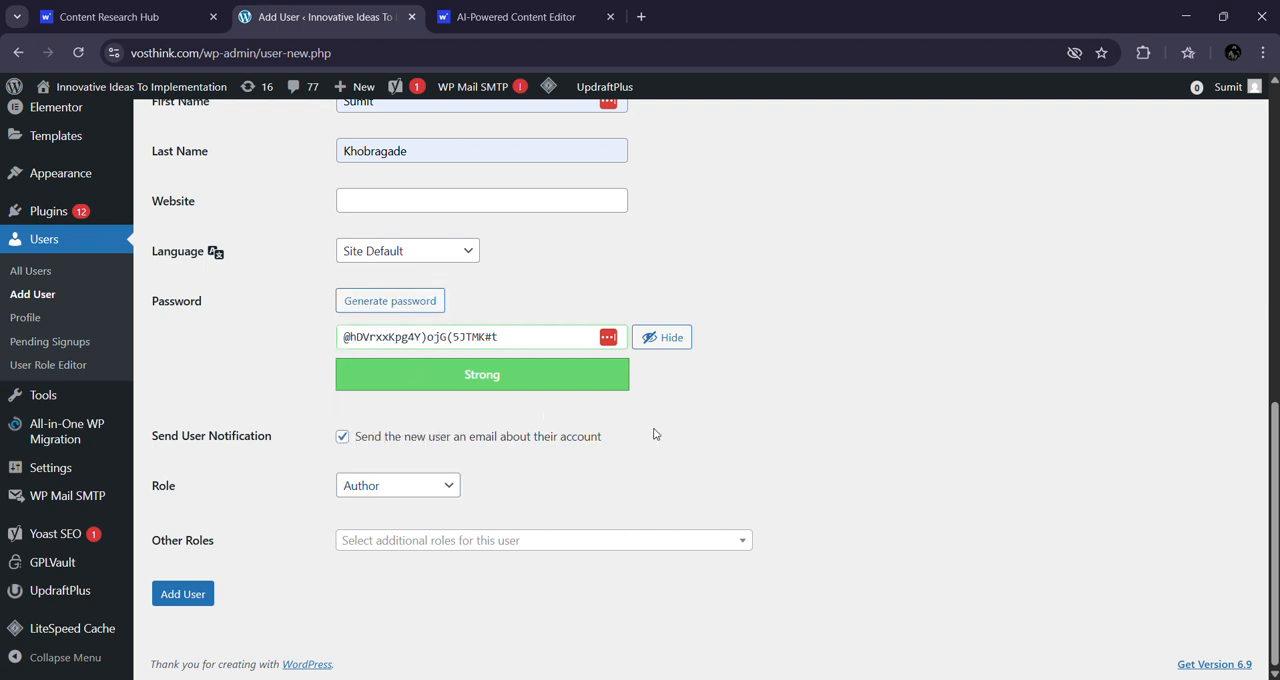
Step: Disable the email notification to the new user and add the user to the site
scroll(652, 436, up, 2)
scroll(629, 494, down, 2)
click(342, 437)
click(193, 594)
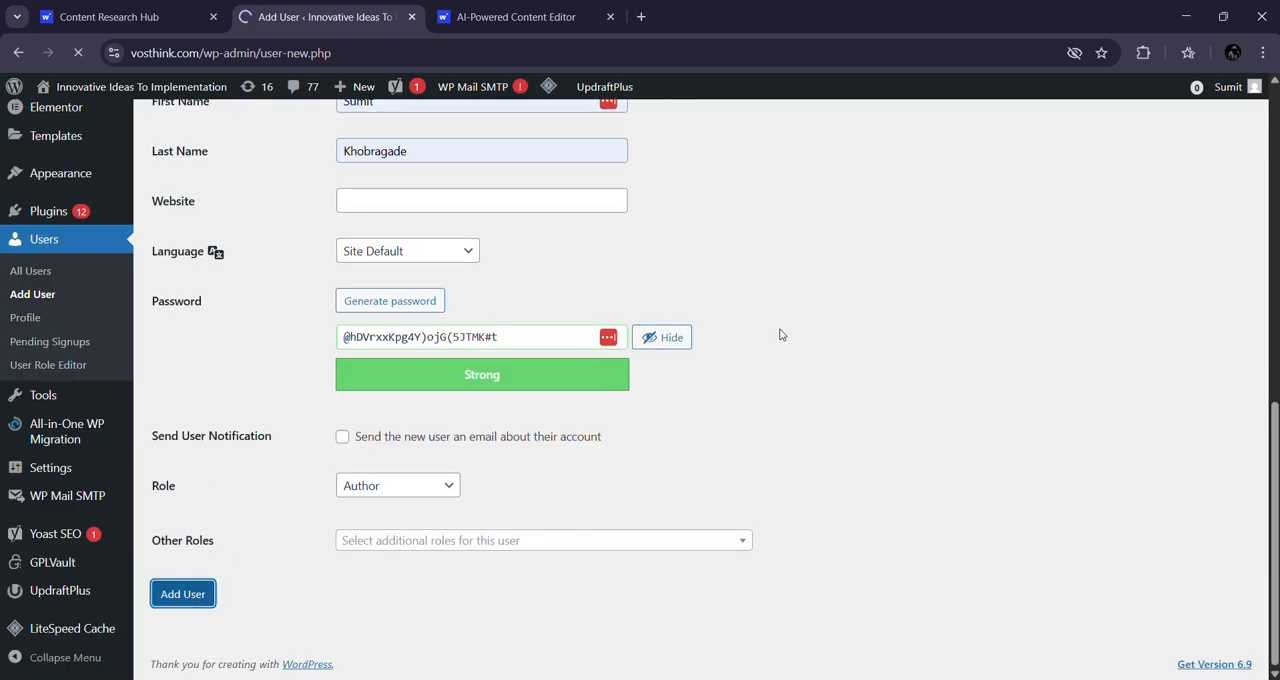
Step: Open the newly created user for editing and go to the Application Passwords section of the profile
scroll(943, 374, down, 4)
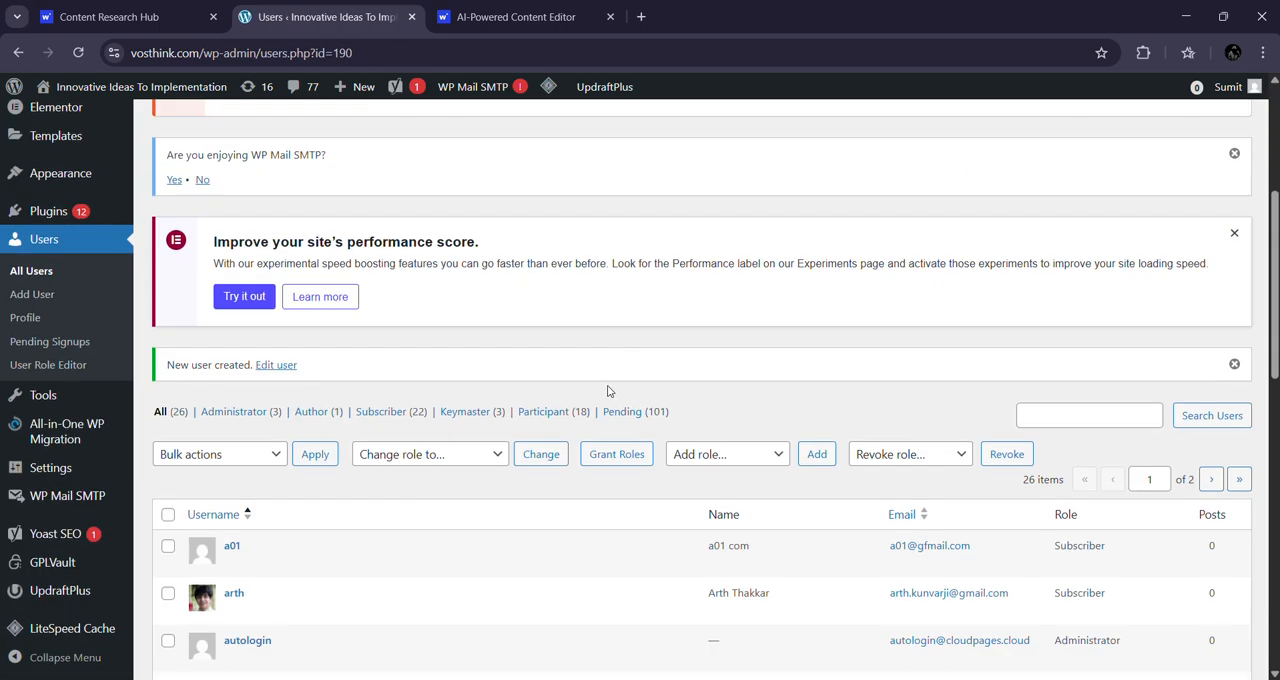
click(277, 365)
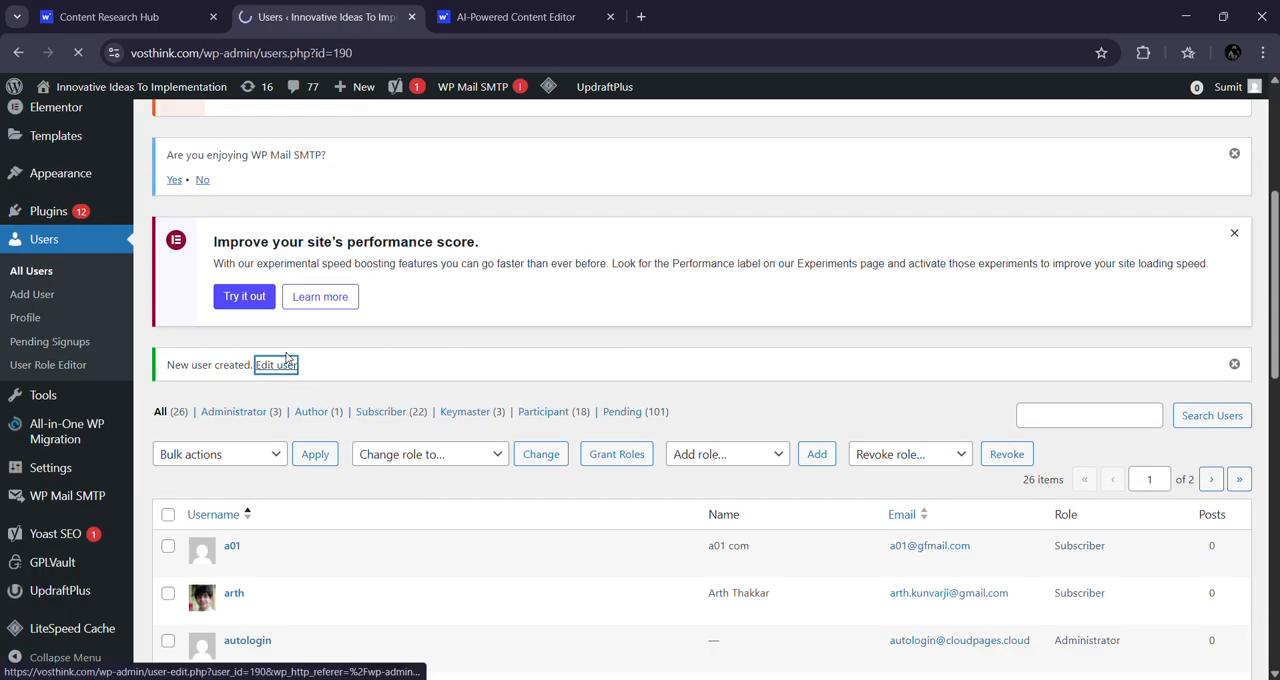
scroll(588, 370, down, 7)
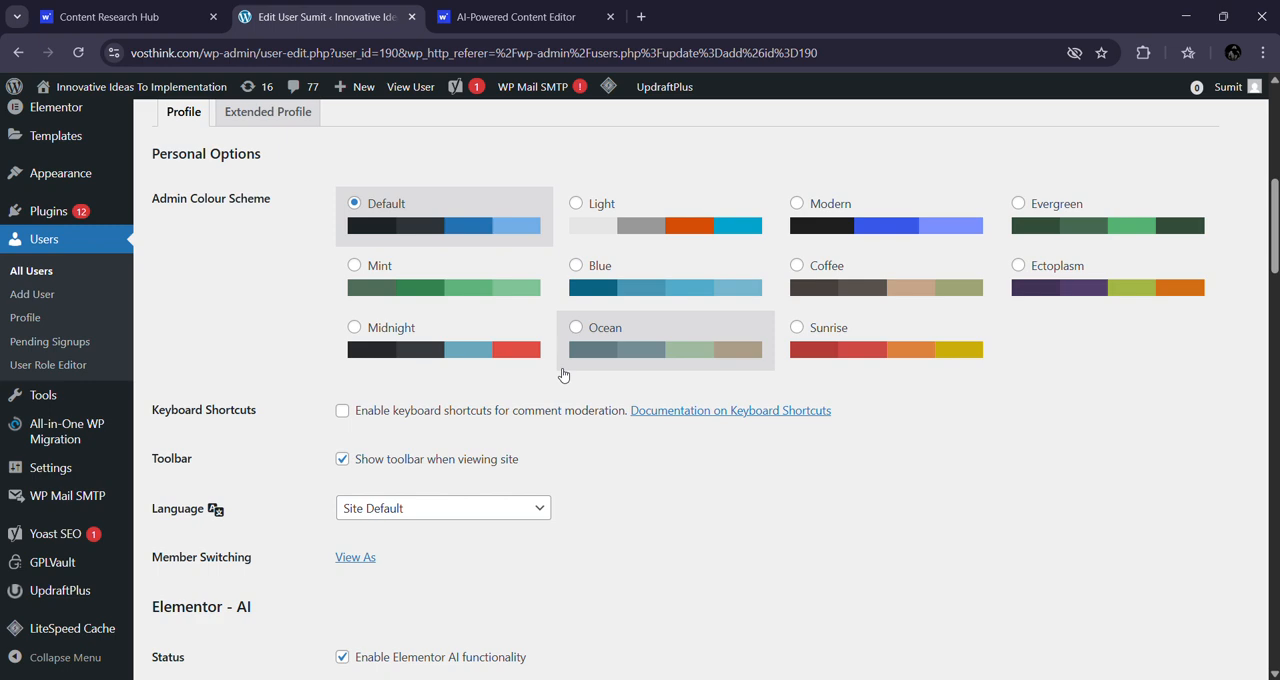
scroll(470, 390, up, 3)
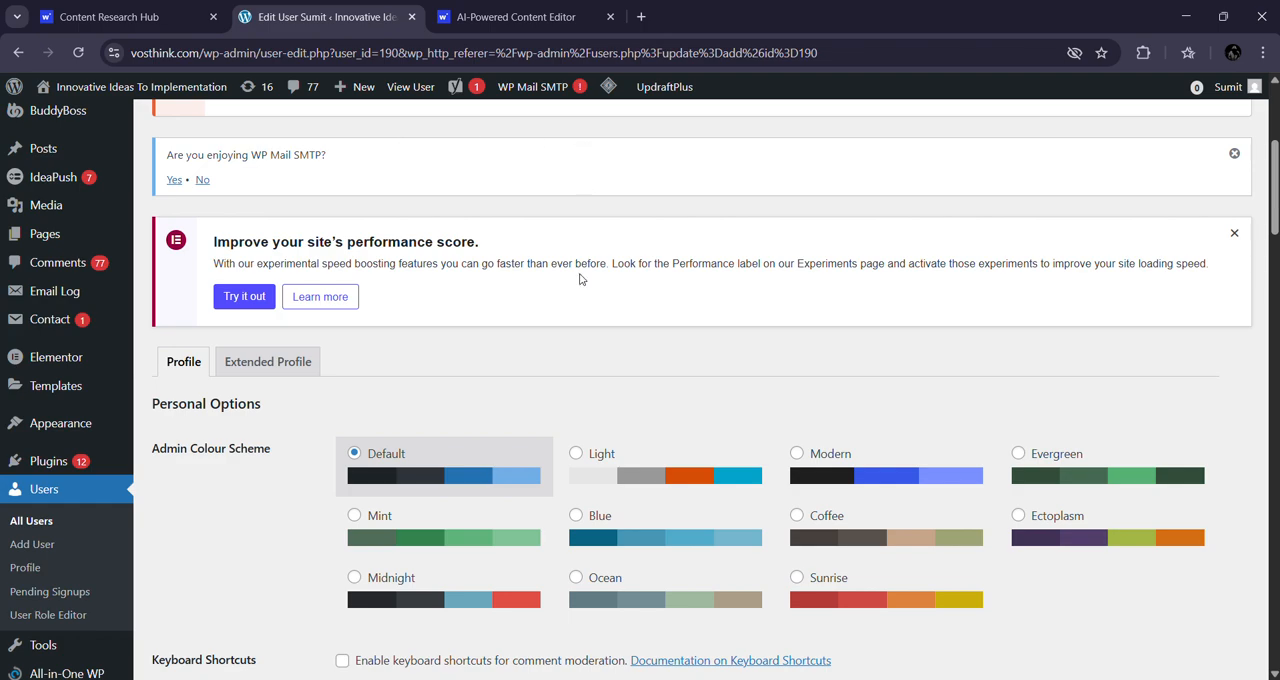
scroll(600, 300, down, 2)
scroll(622, 321, down, 12)
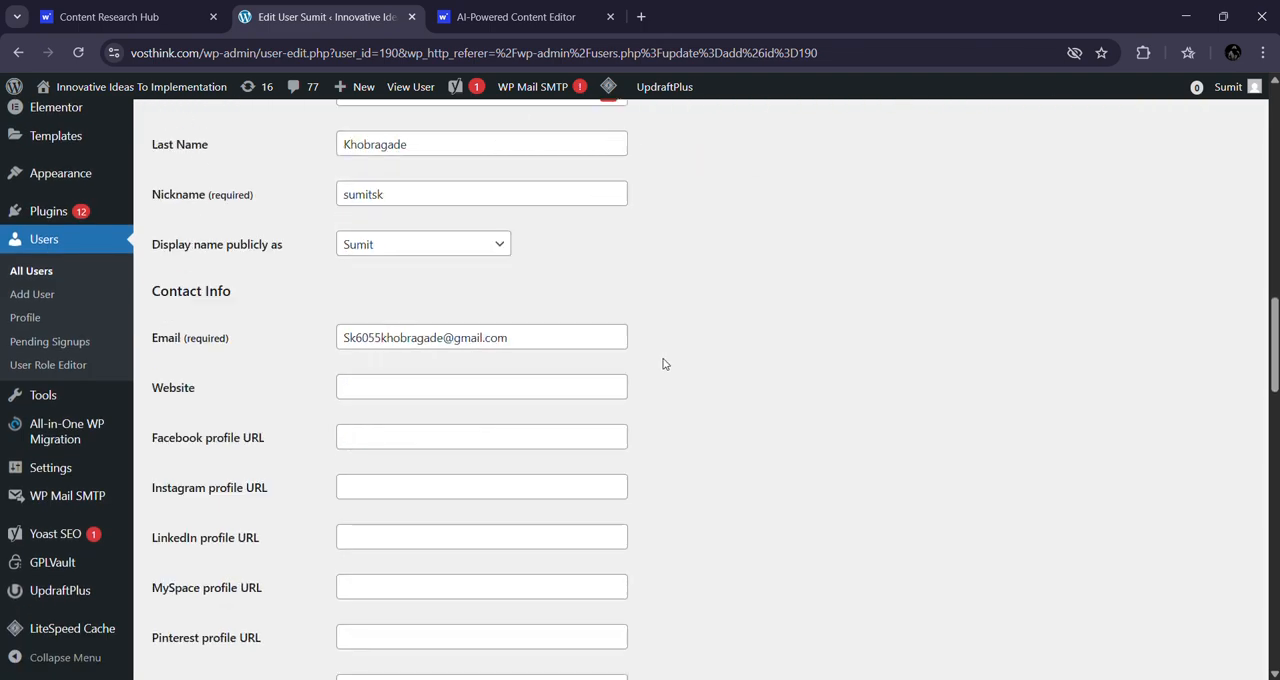
scroll(645, 363, down, 7)
scroll(637, 331, up, 2)
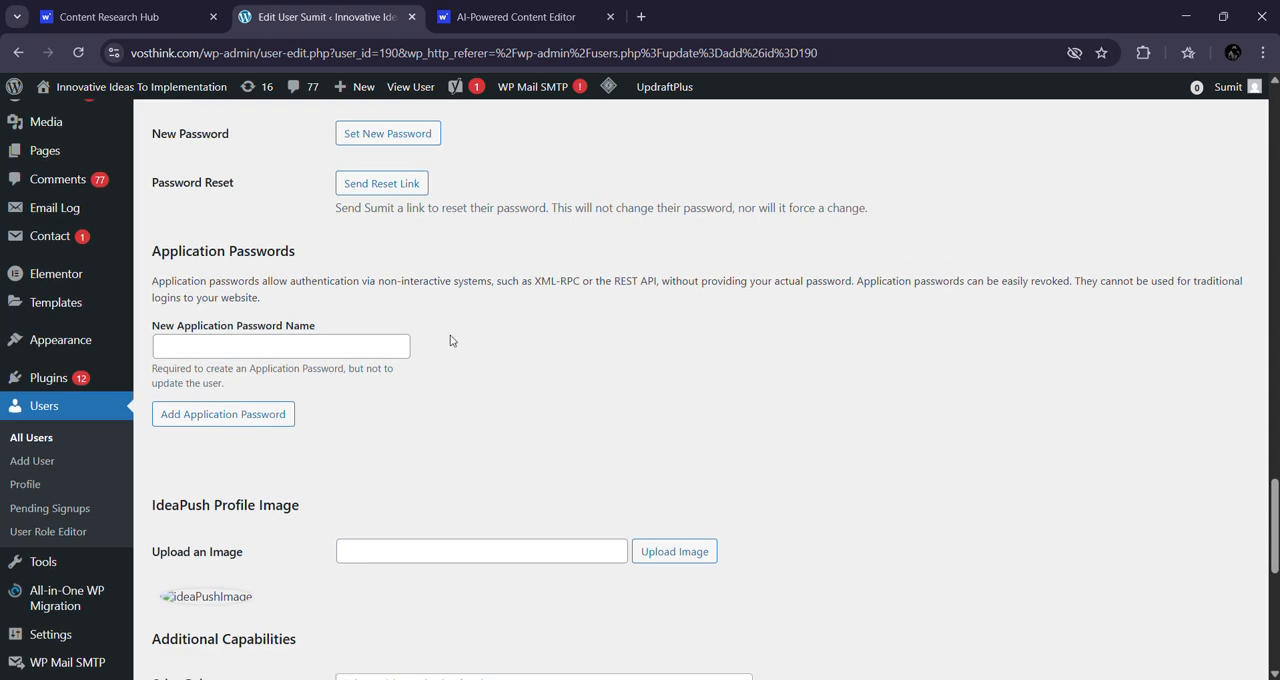
Step: Create an application password named writecream-seo-editor for the user and copy the generated password
click(304, 353)
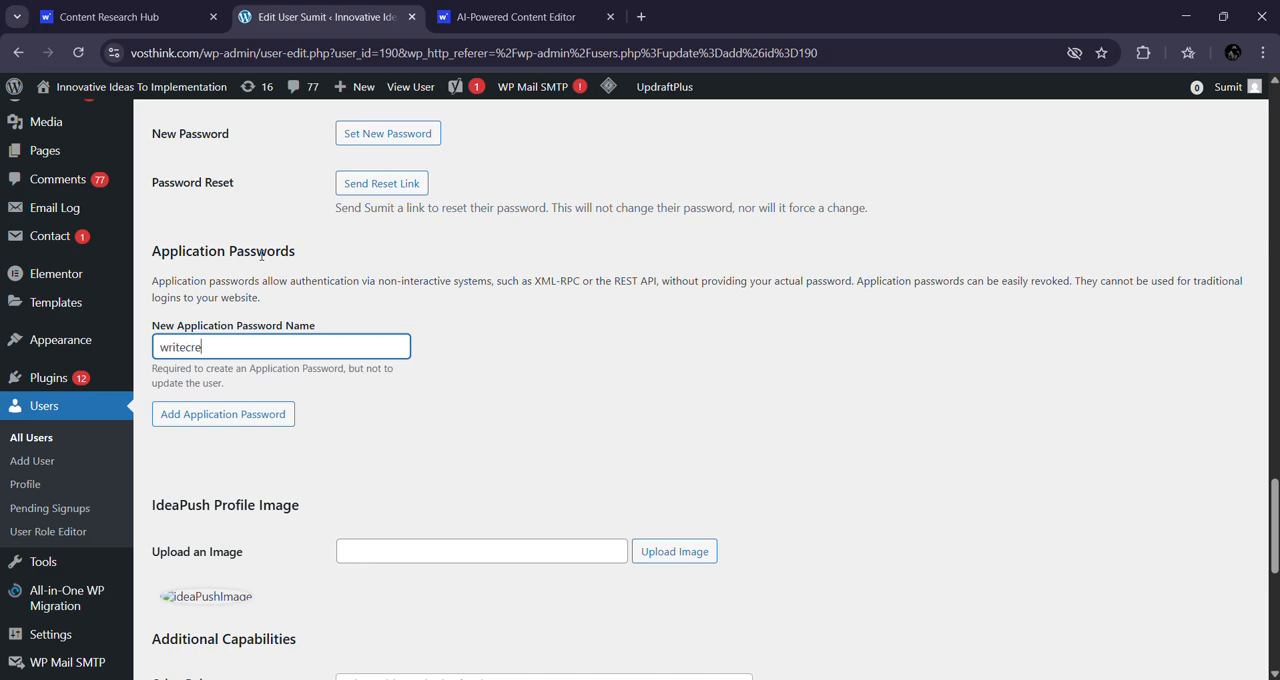
text(writecream-seo-editor)
click(235, 416)
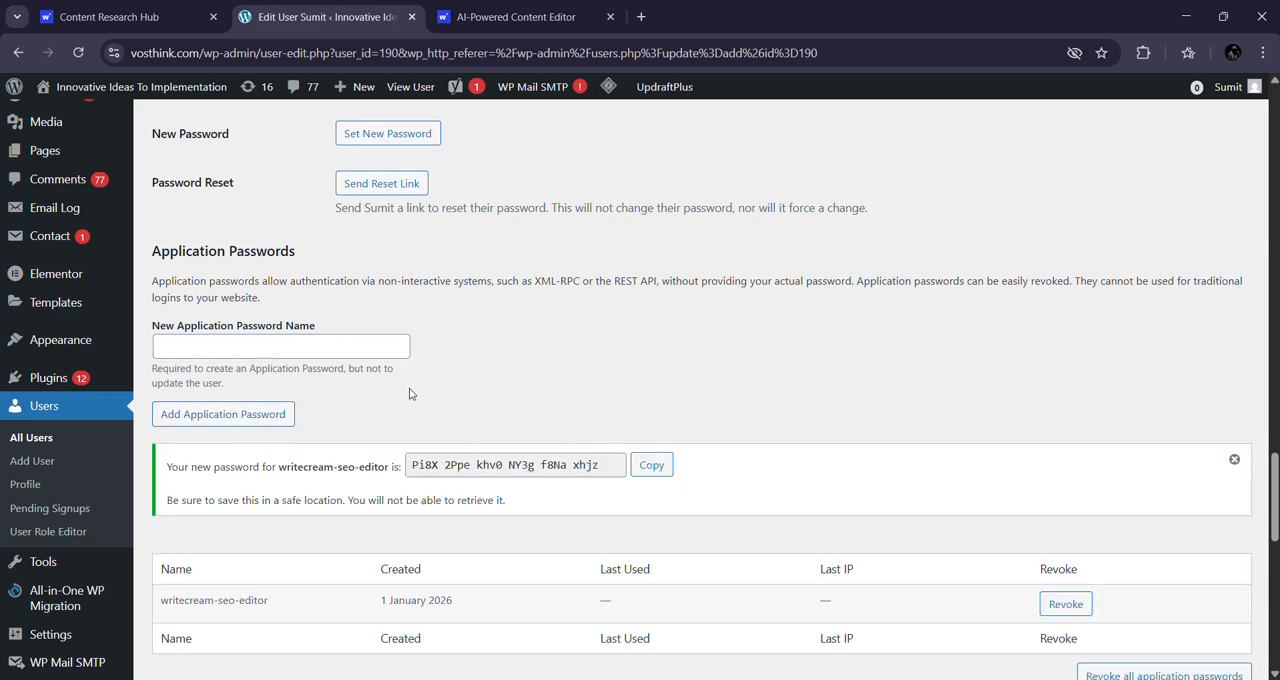
click(652, 465)
drag(200, 53, 128, 52)
Step: Switch to the Writecream content editor and open its WordPress import/export dialog
click(460, 5)
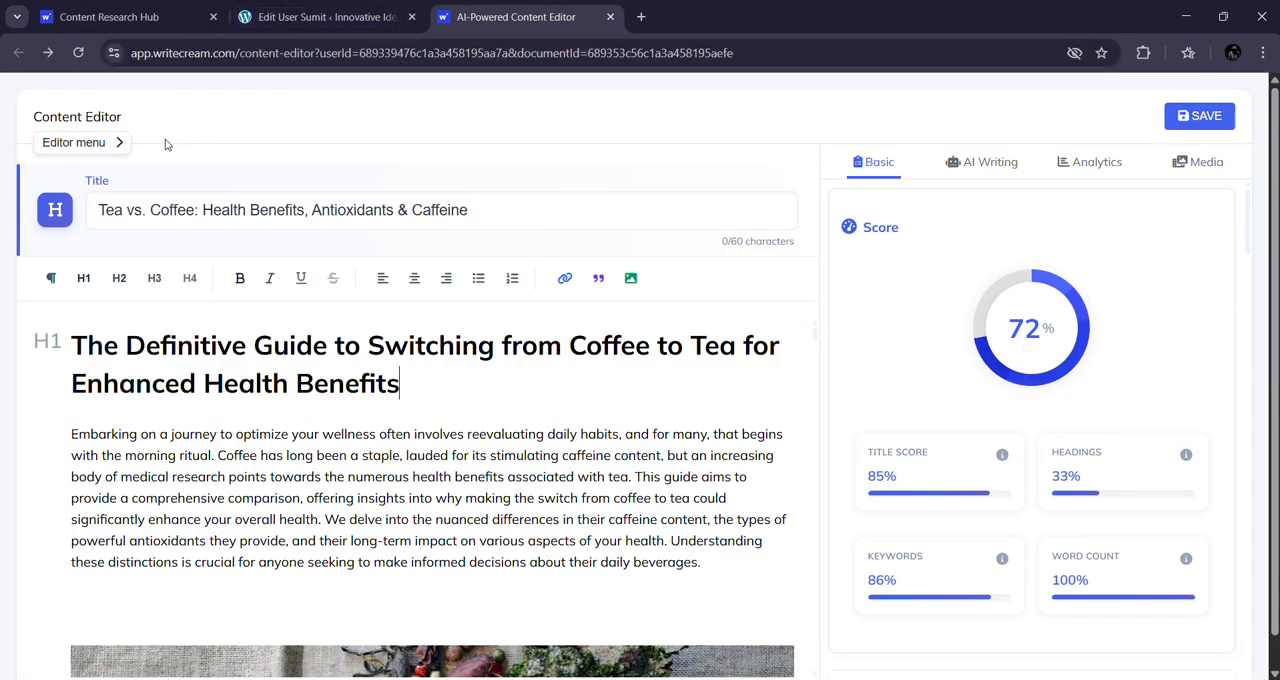
click(80, 144)
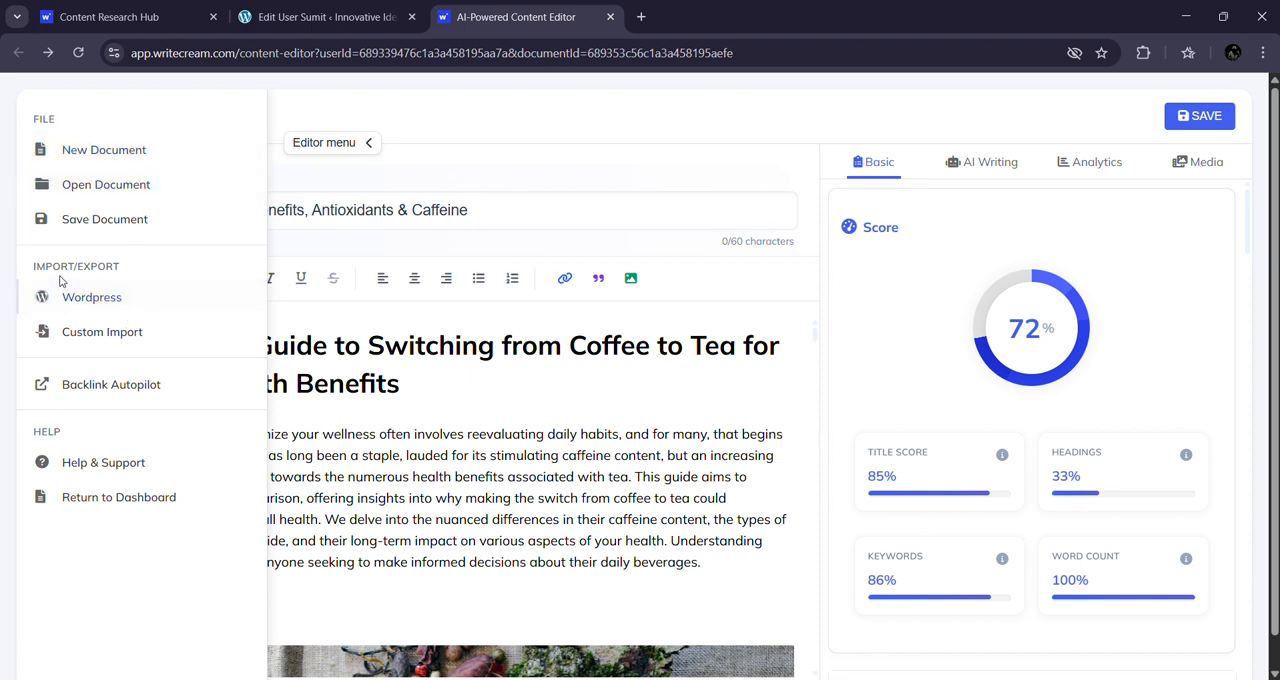
click(112, 297)
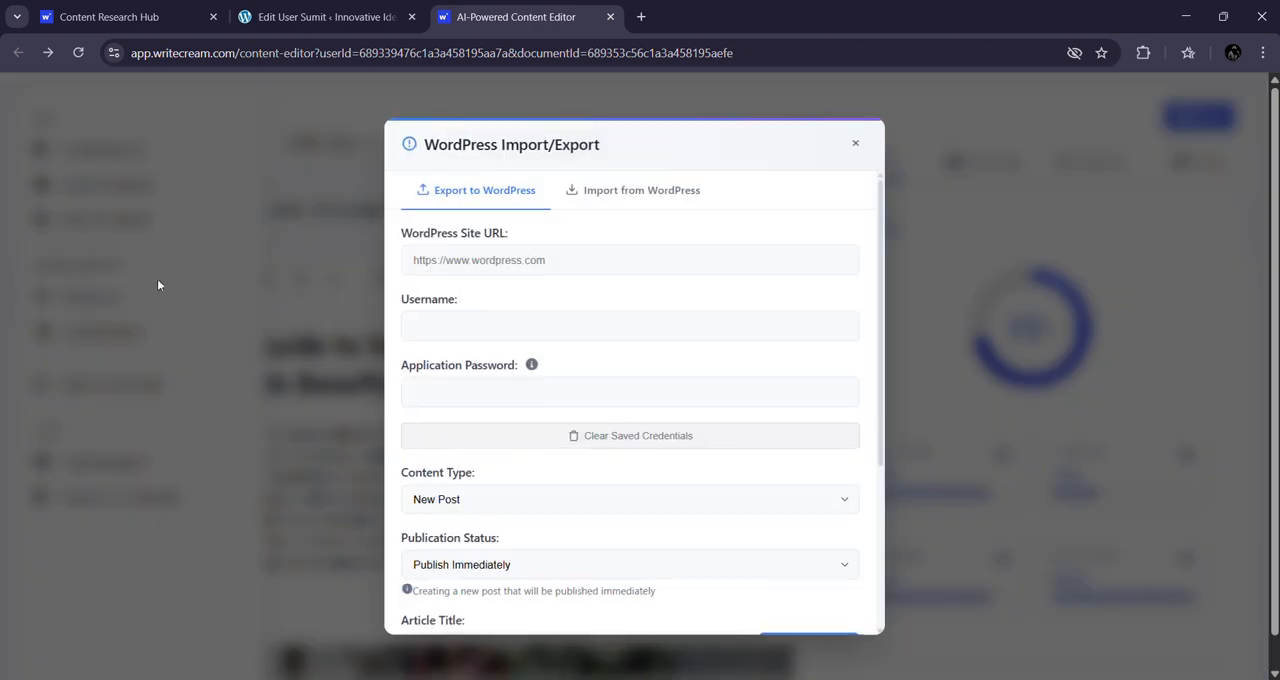
click(432, 256)
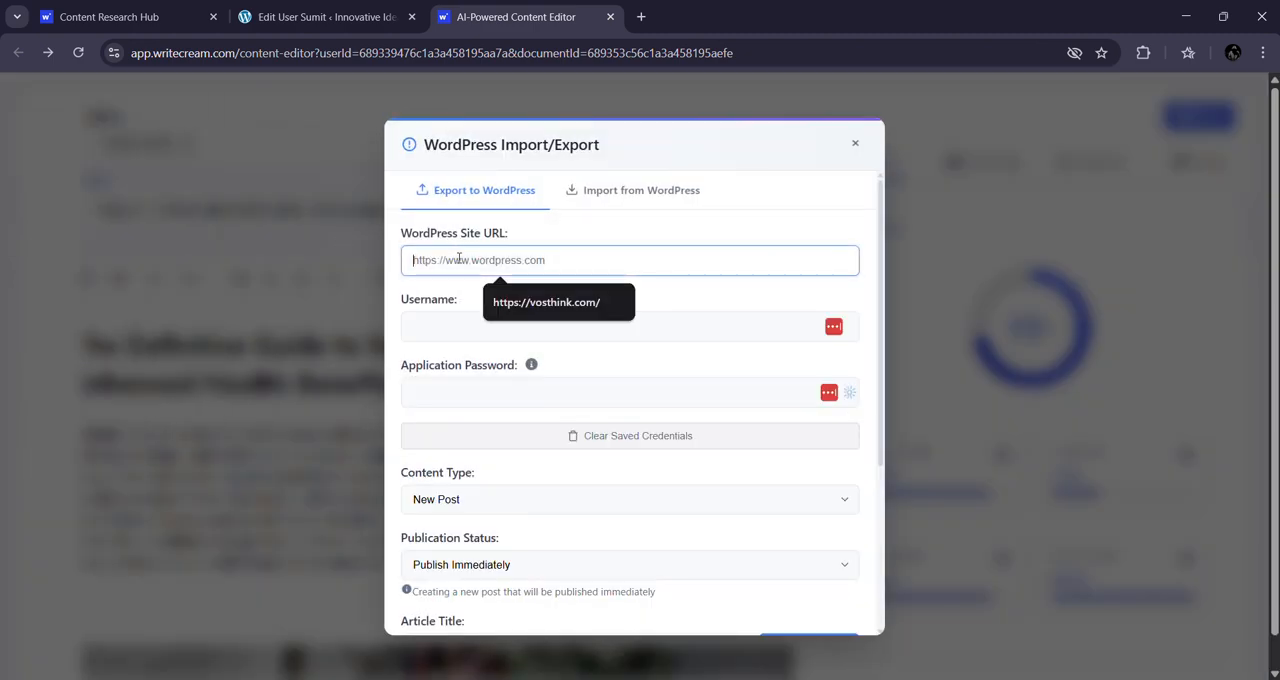
click(546, 302)
click(545, 328)
text(sumitsk)
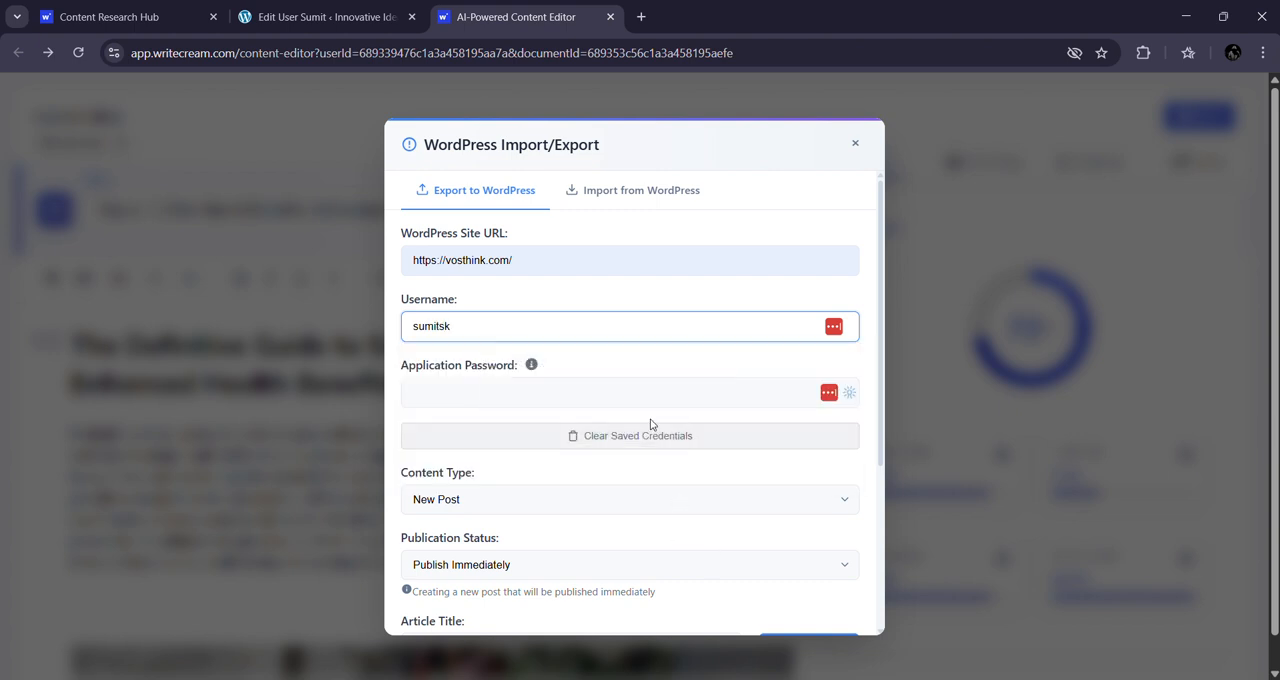
click(615, 392)
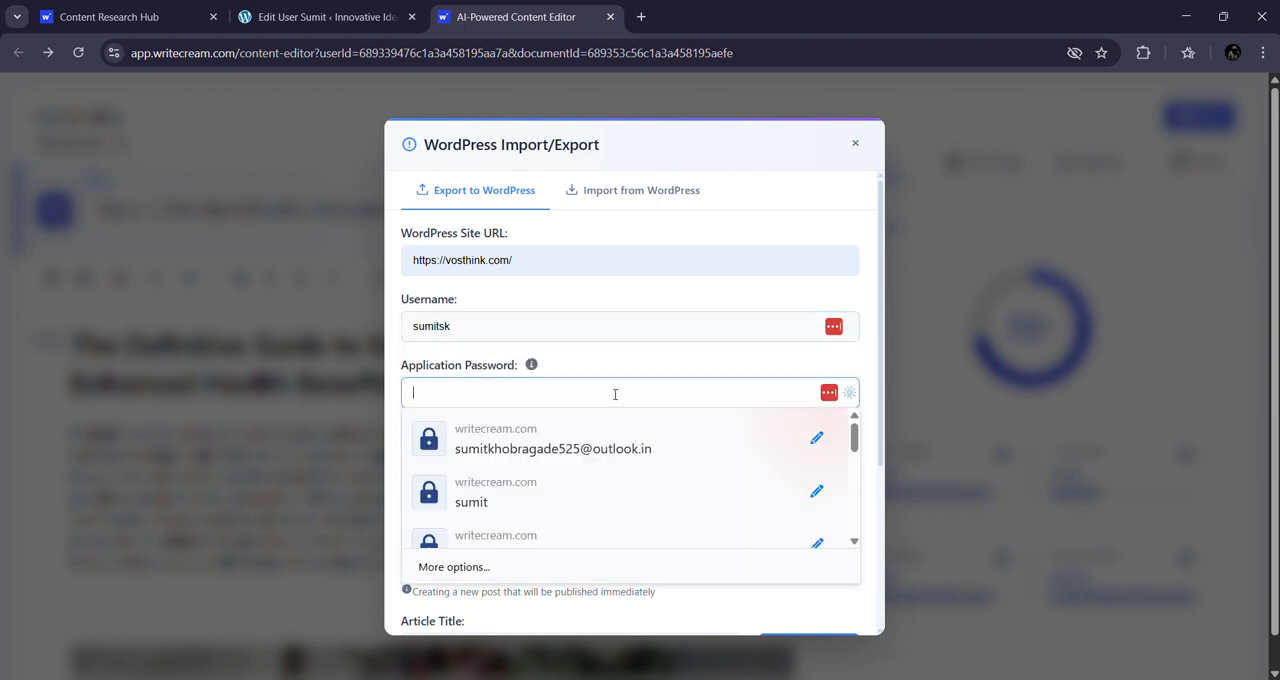
key(super+v)
click(575, 545)
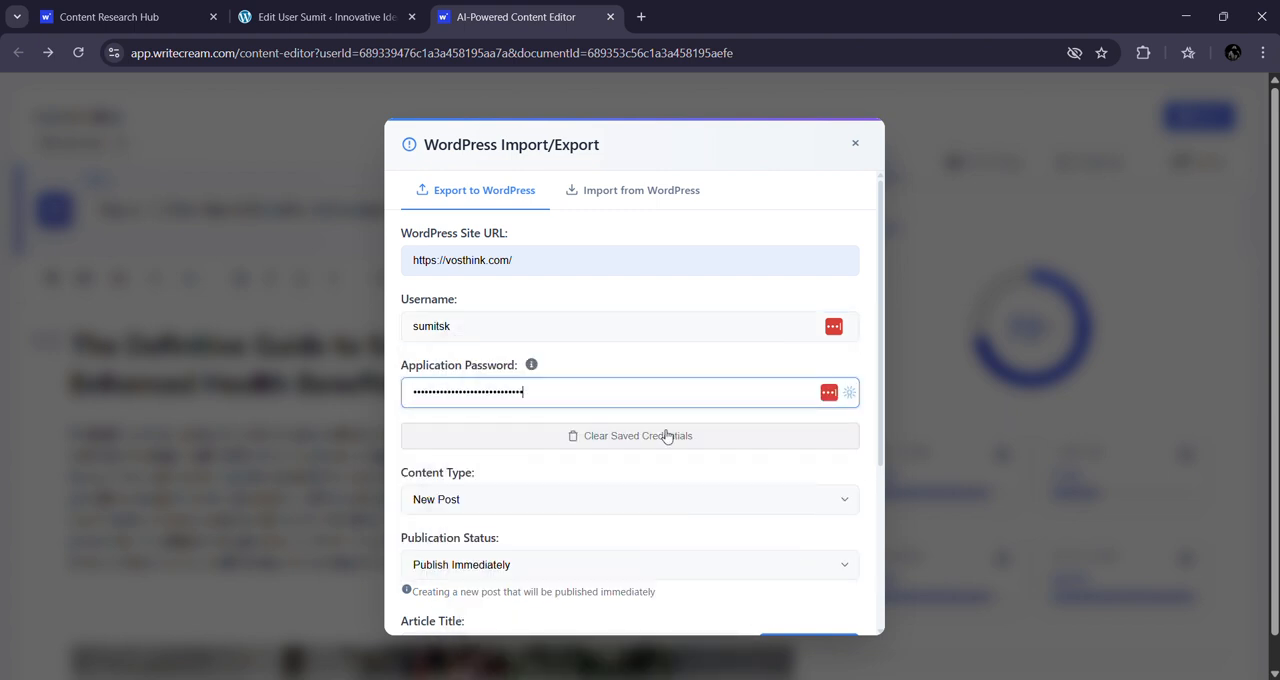
Step: Try the Update Existing content type for the export, and return the content type to New Post
scroll(650, 338, down, 2)
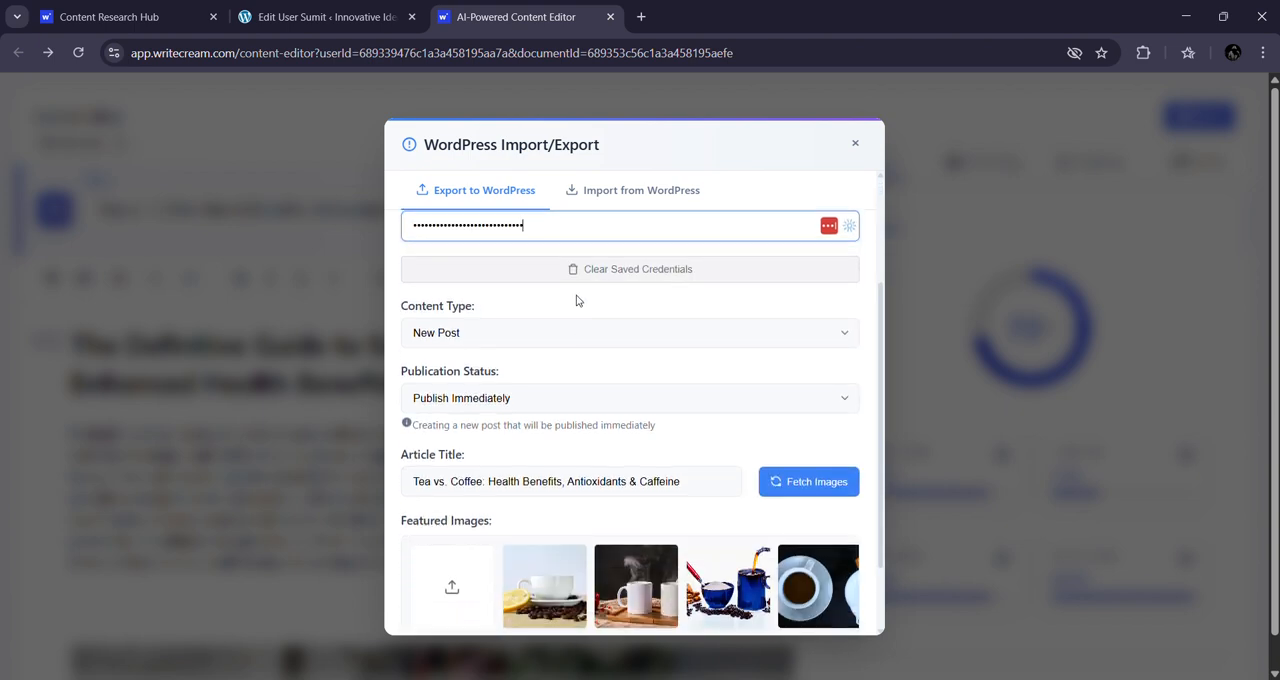
click(510, 331)
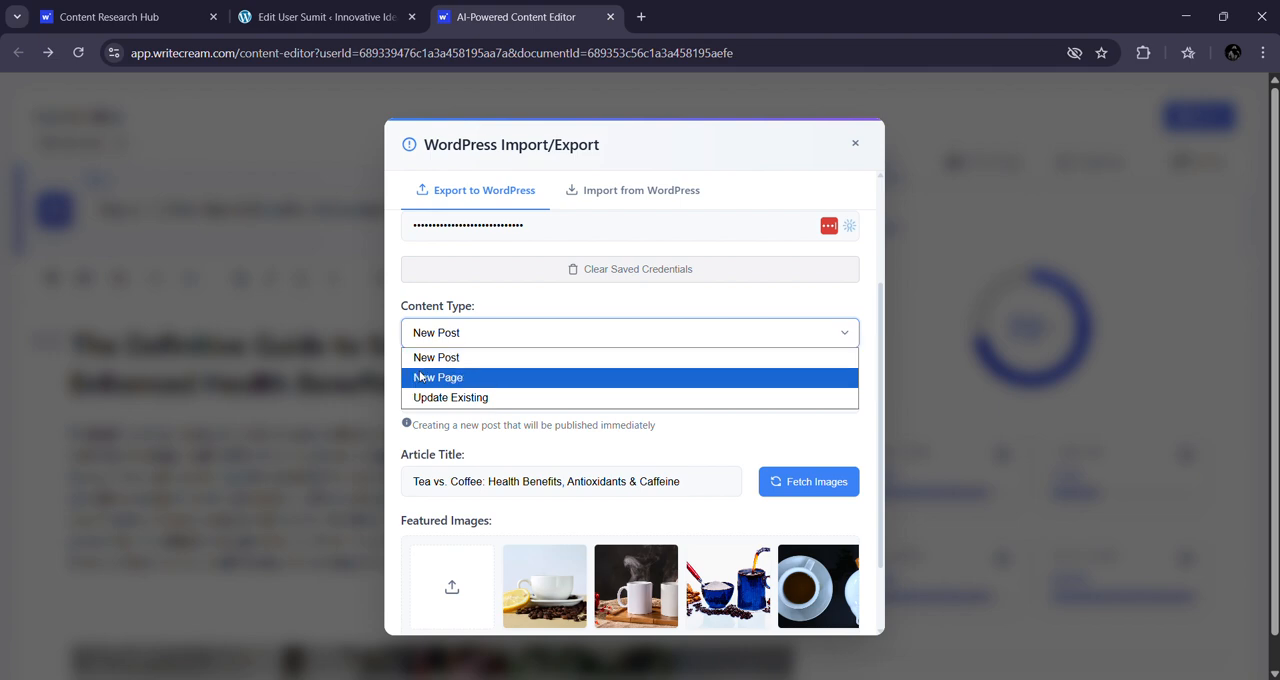
click(511, 397)
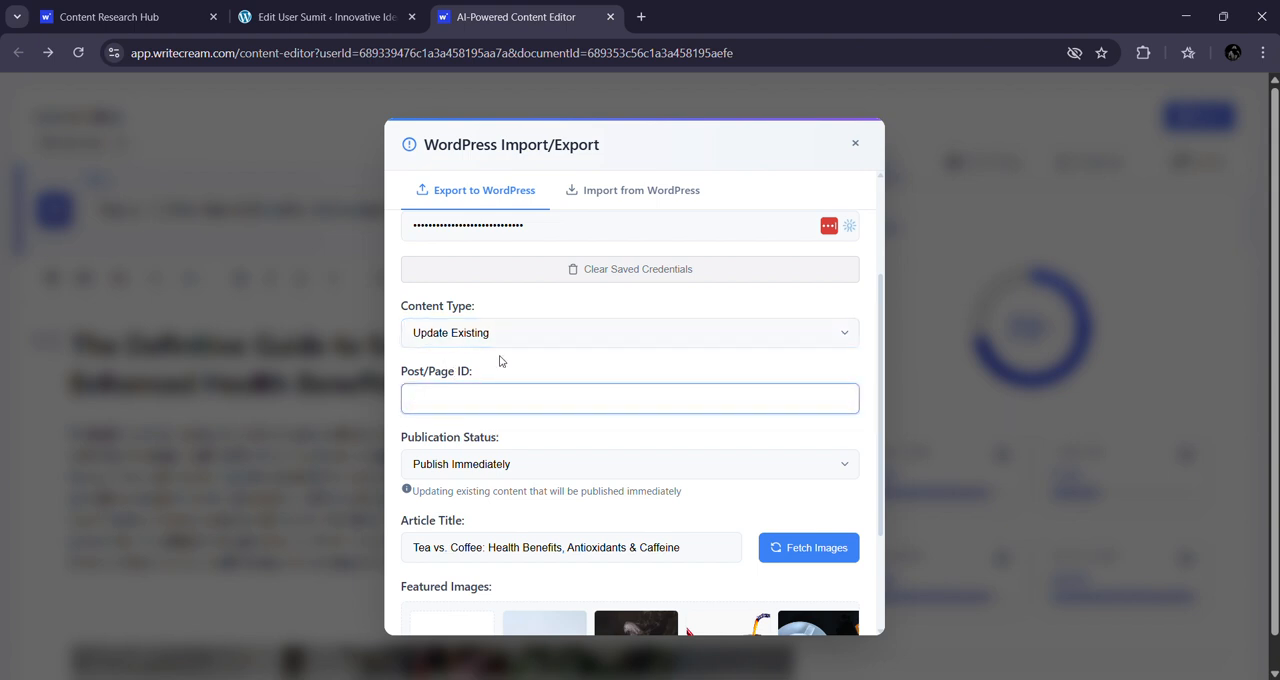
drag(500, 361, 427, 350)
click(487, 393)
click(641, 340)
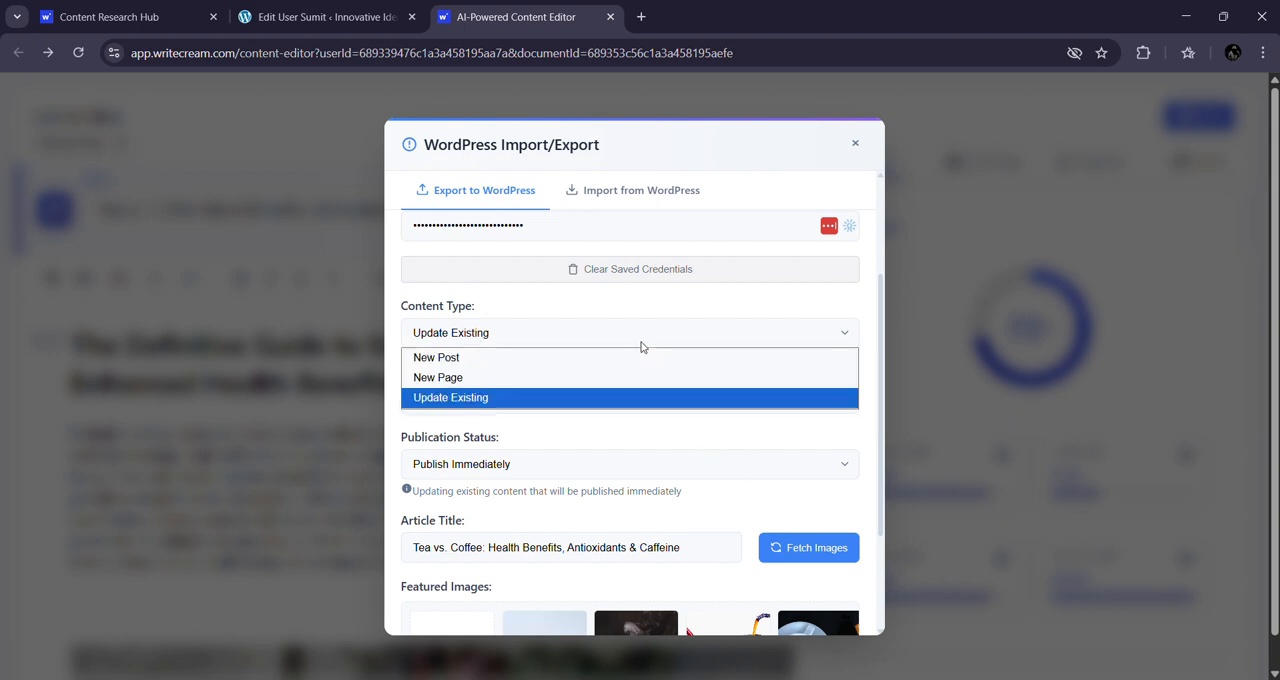
click(535, 368)
Step: Look through the publication status options for the new post, keeping Publish Immediately
scroll(669, 380, down, 2)
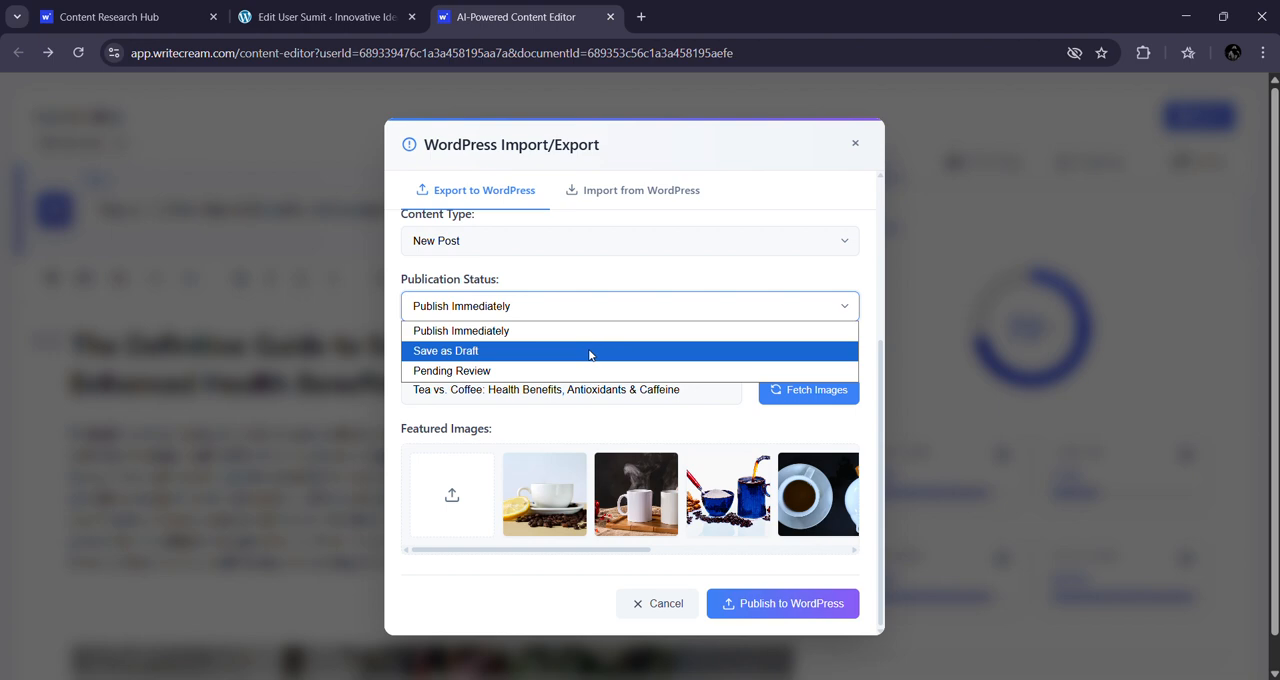
click(640, 289)
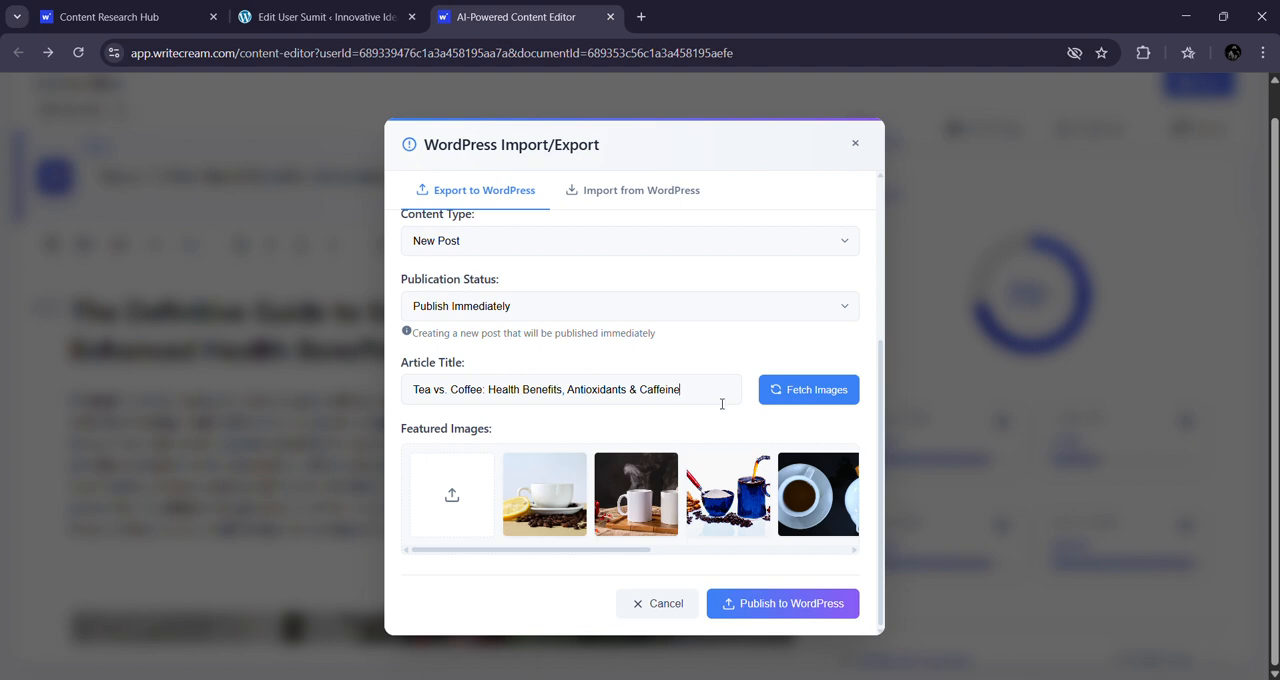
Step: Fetch featured images for the article title and publish the tea versus coffee article to WordPress
click(778, 389)
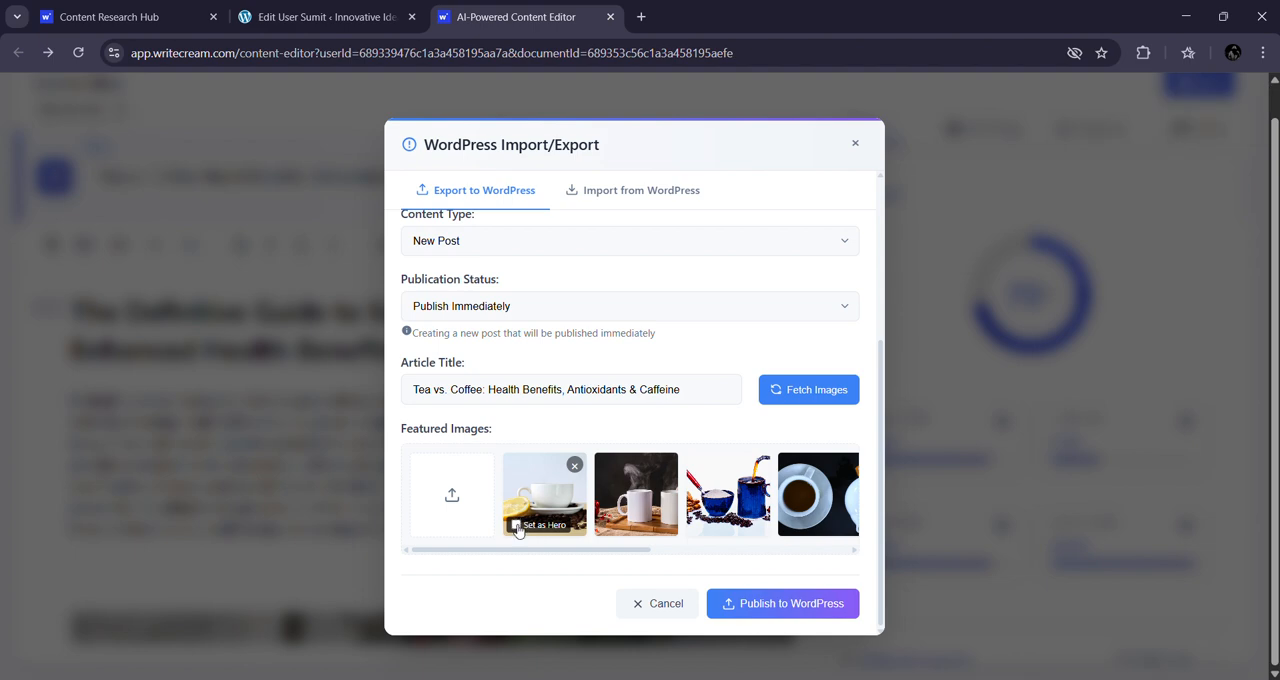
click(798, 608)
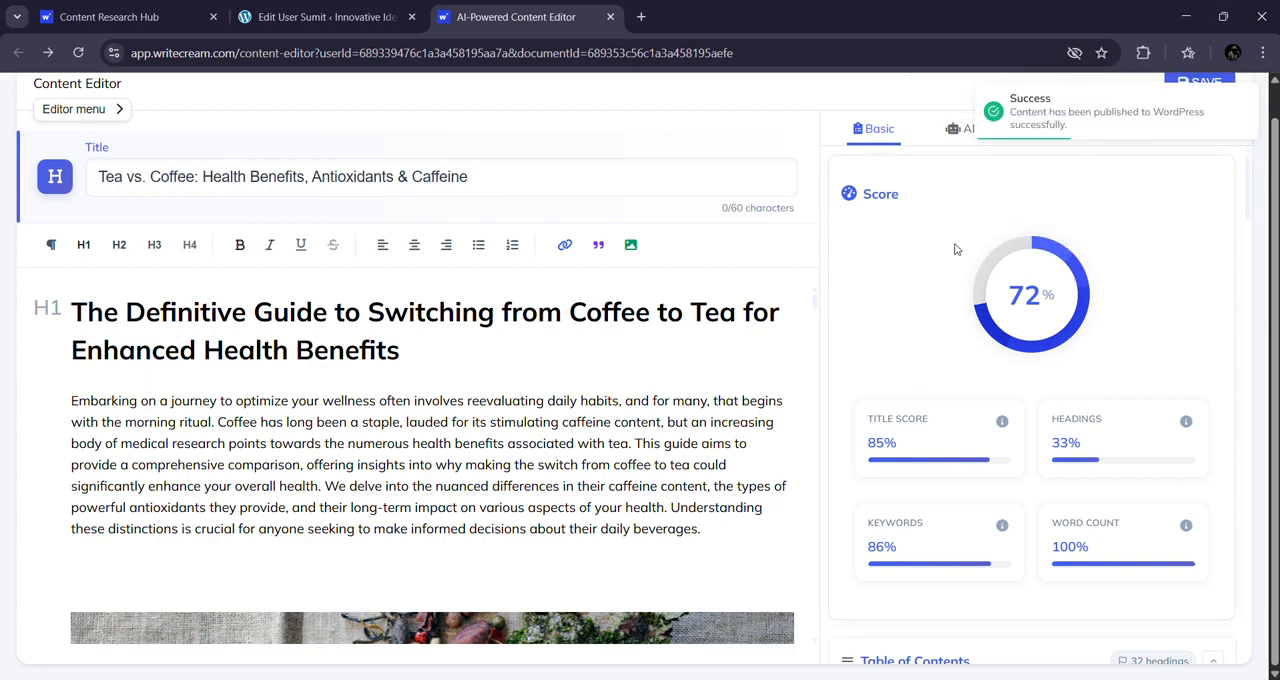
Step: Switch to the WordPress admin, list all posts, and open the published Tea vs. Coffee post in a new tab
click(326, 16)
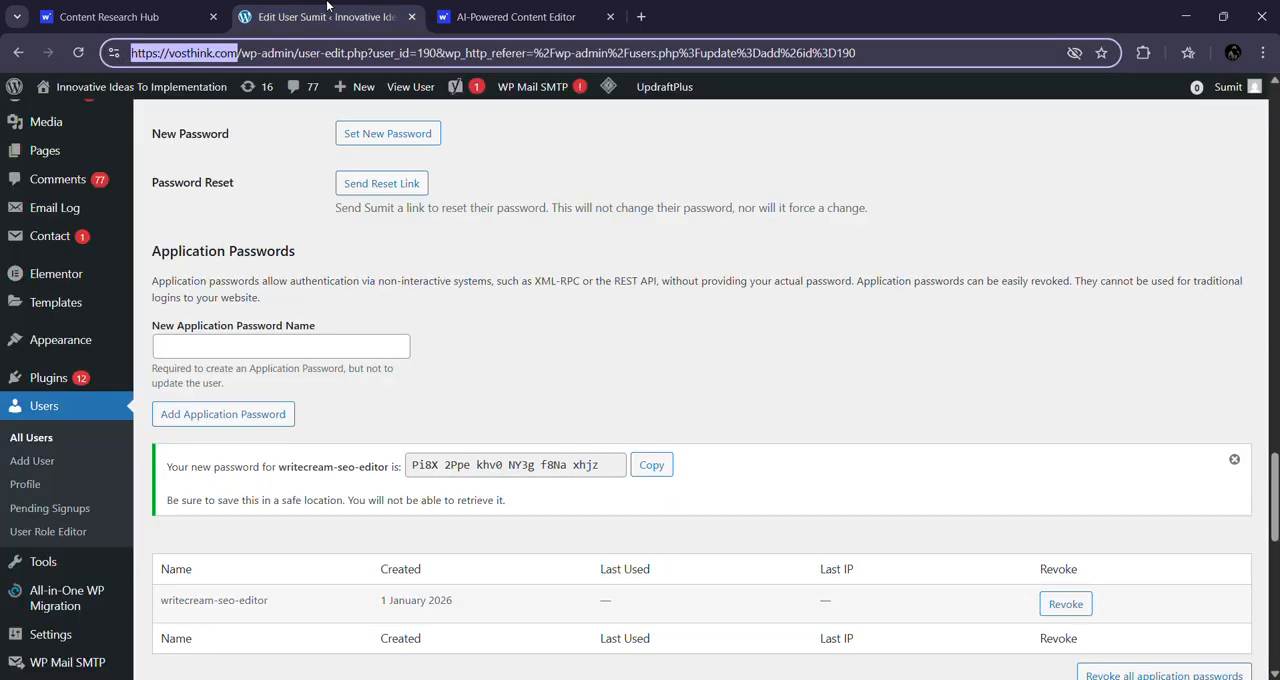
scroll(300, 350, up, 10)
click(66, 186)
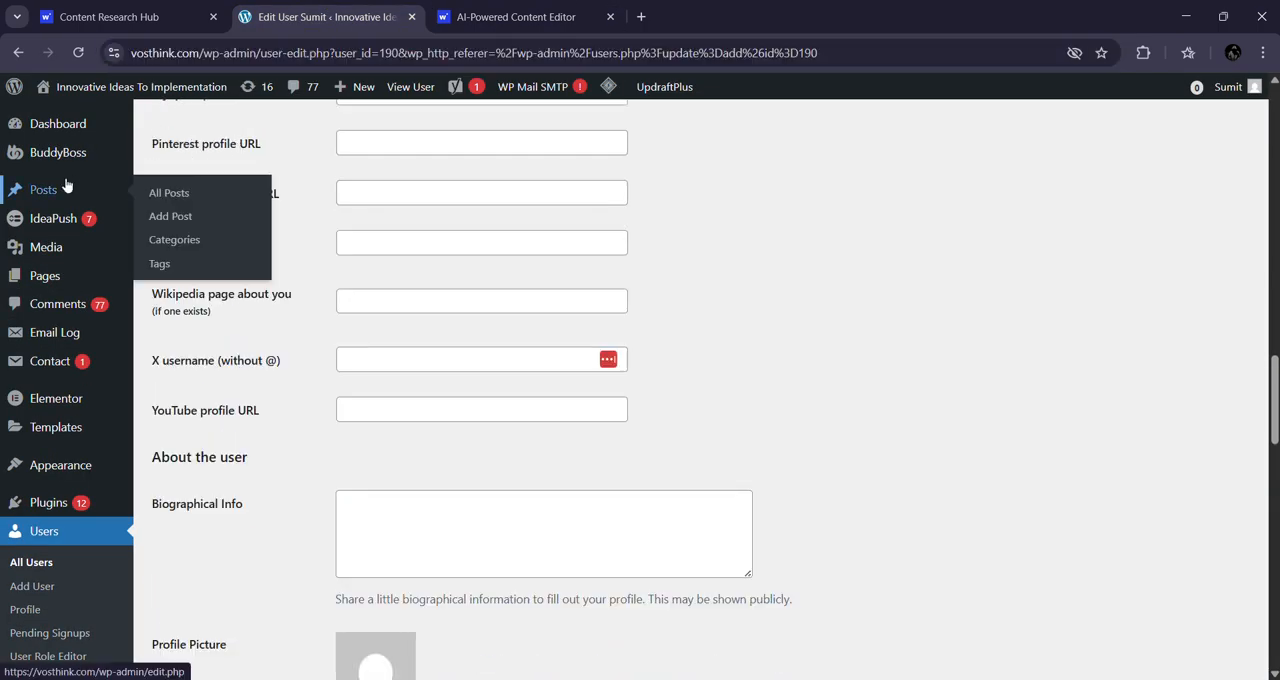
scroll(447, 303, down, 3)
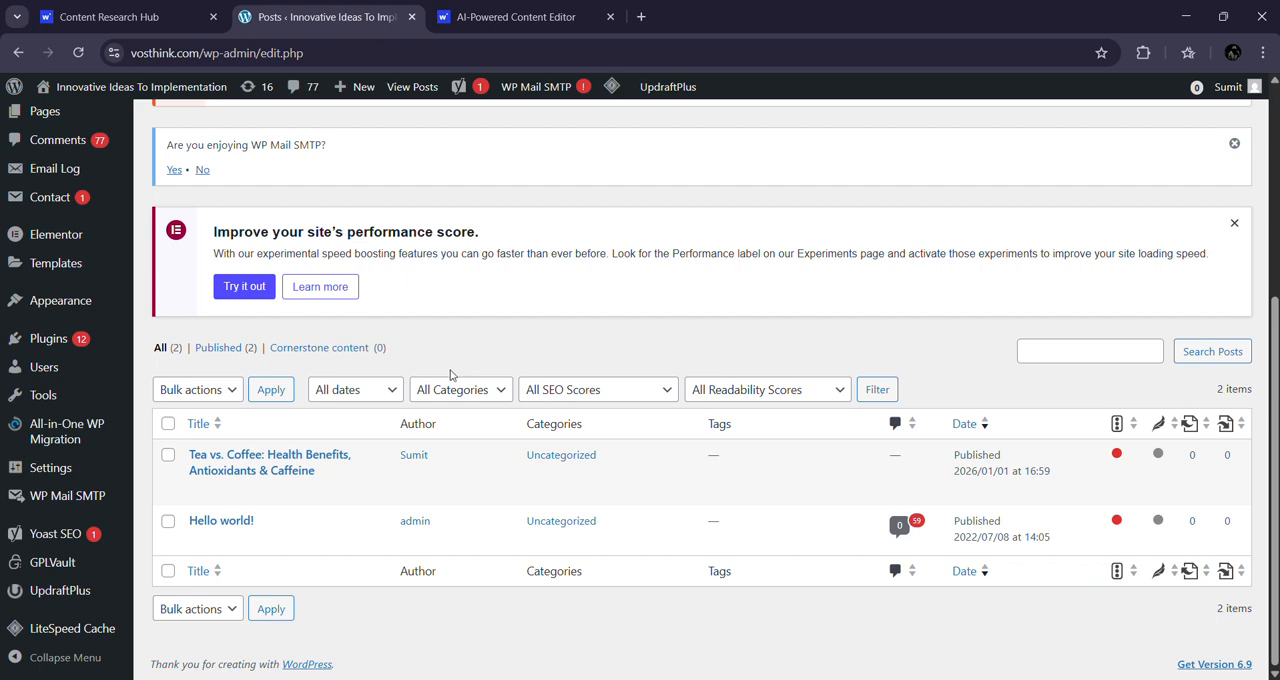
mouse_move(250, 460)
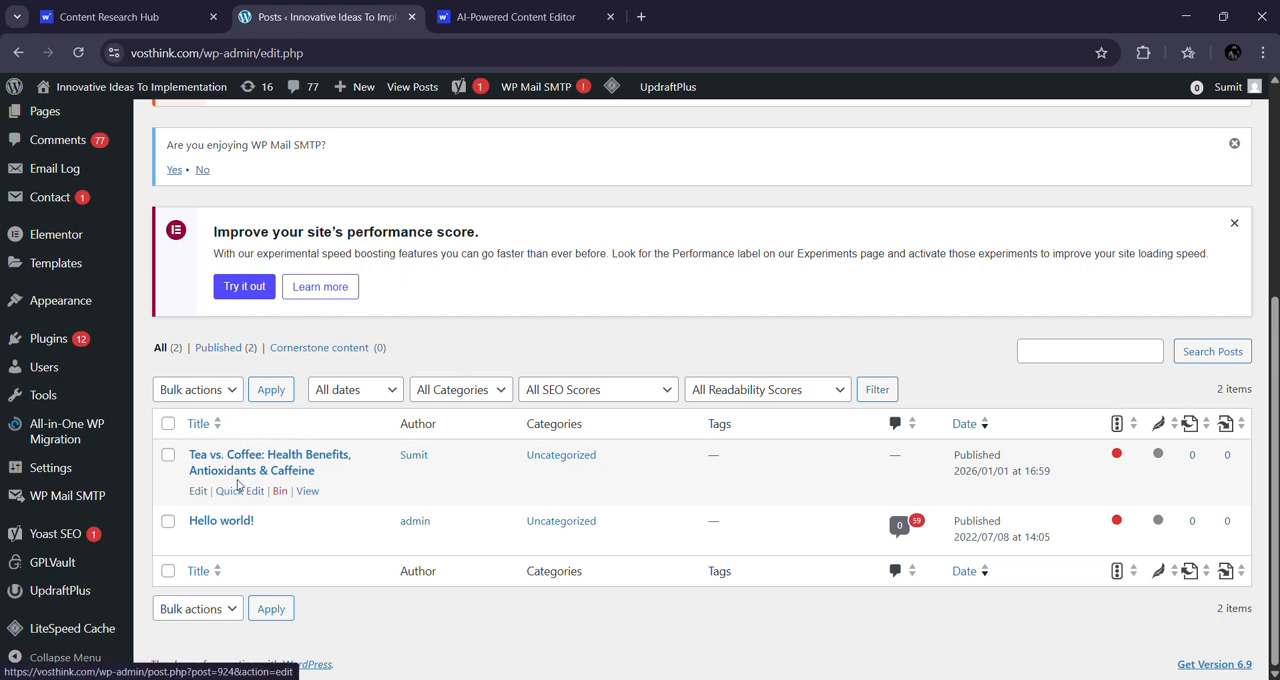
right_click(317, 496)
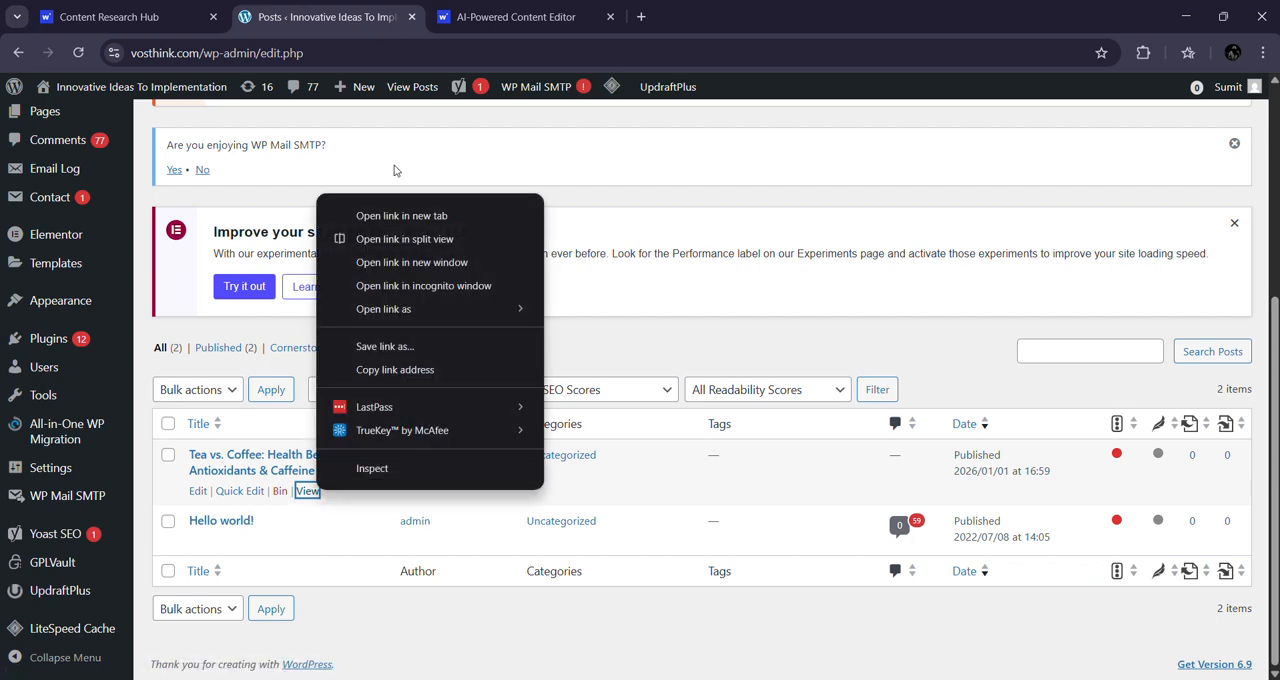
click(401, 216)
key(ctrl+Tab)
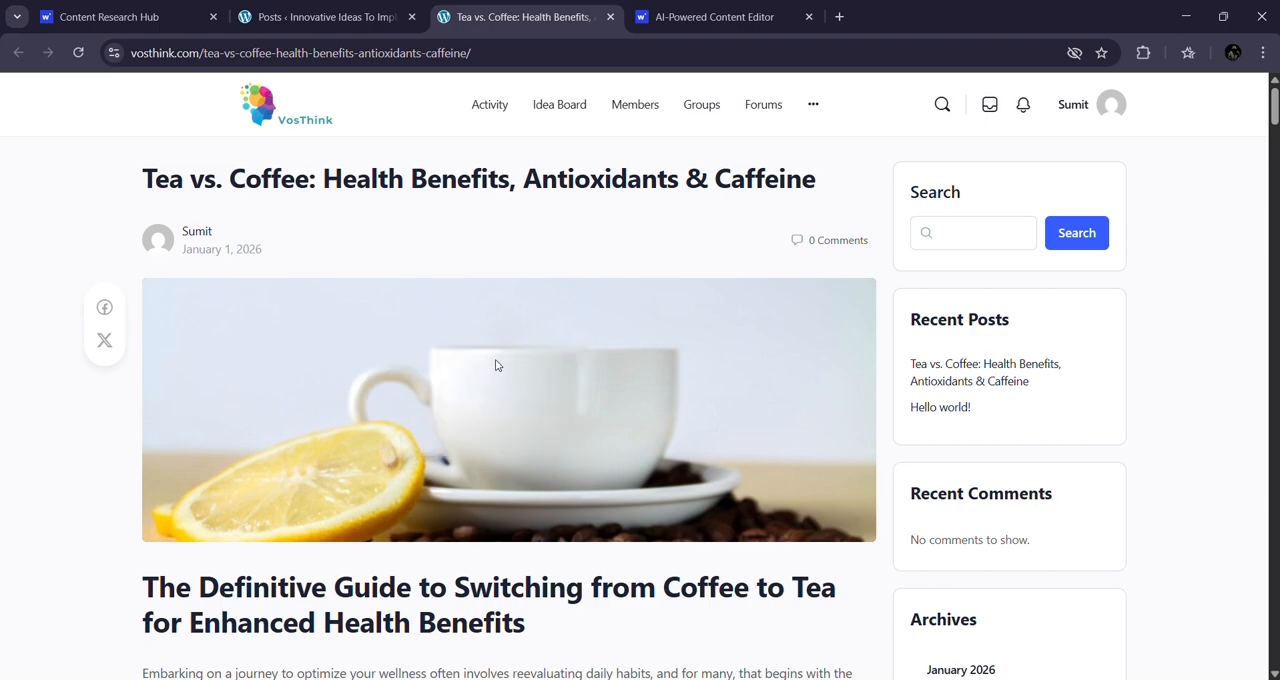
Step: Examine the published Tea vs. Coffee post from start to end, checking its images, headings and text
scroll(495, 365, down, 8)
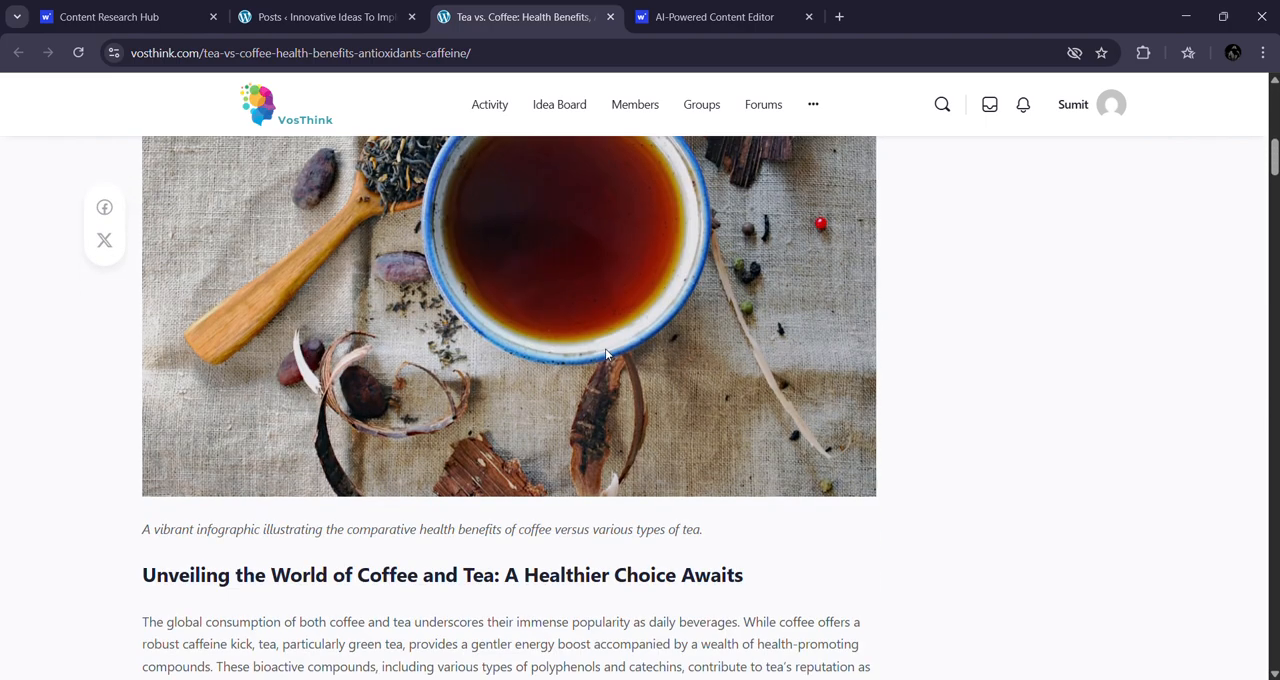
scroll(605, 353, down, 2)
scroll(455, 397, down, 15)
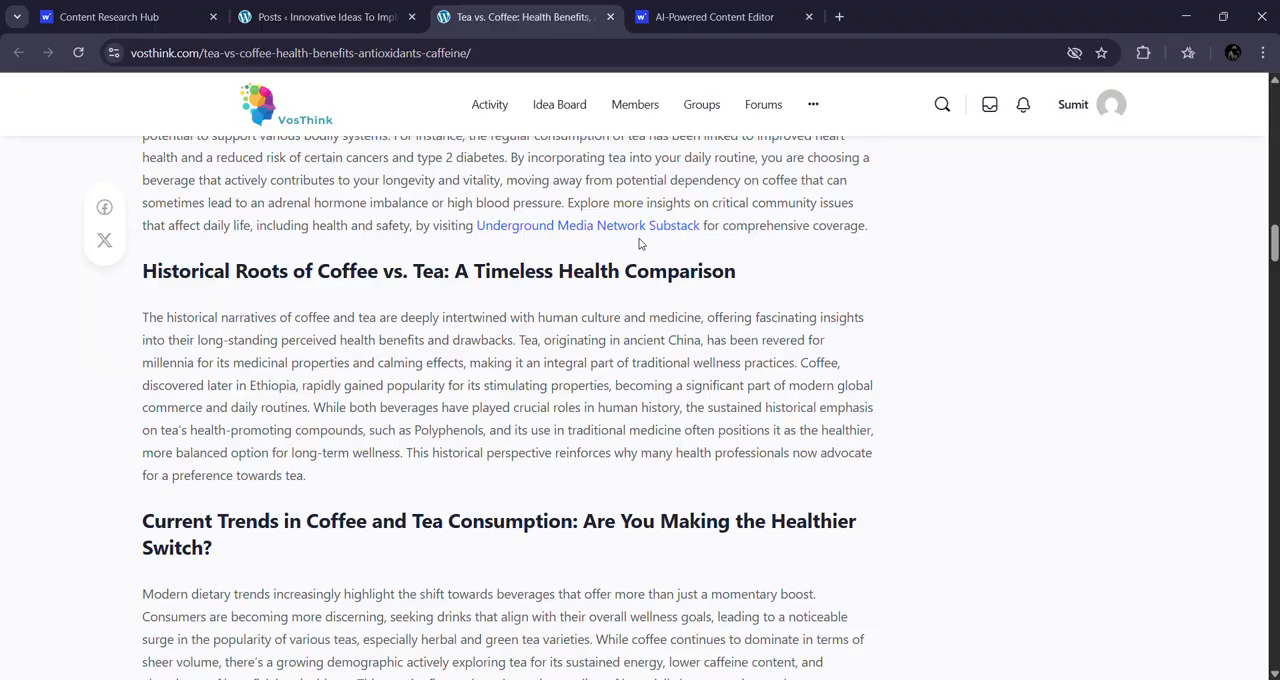
scroll(640, 244, down, 20)
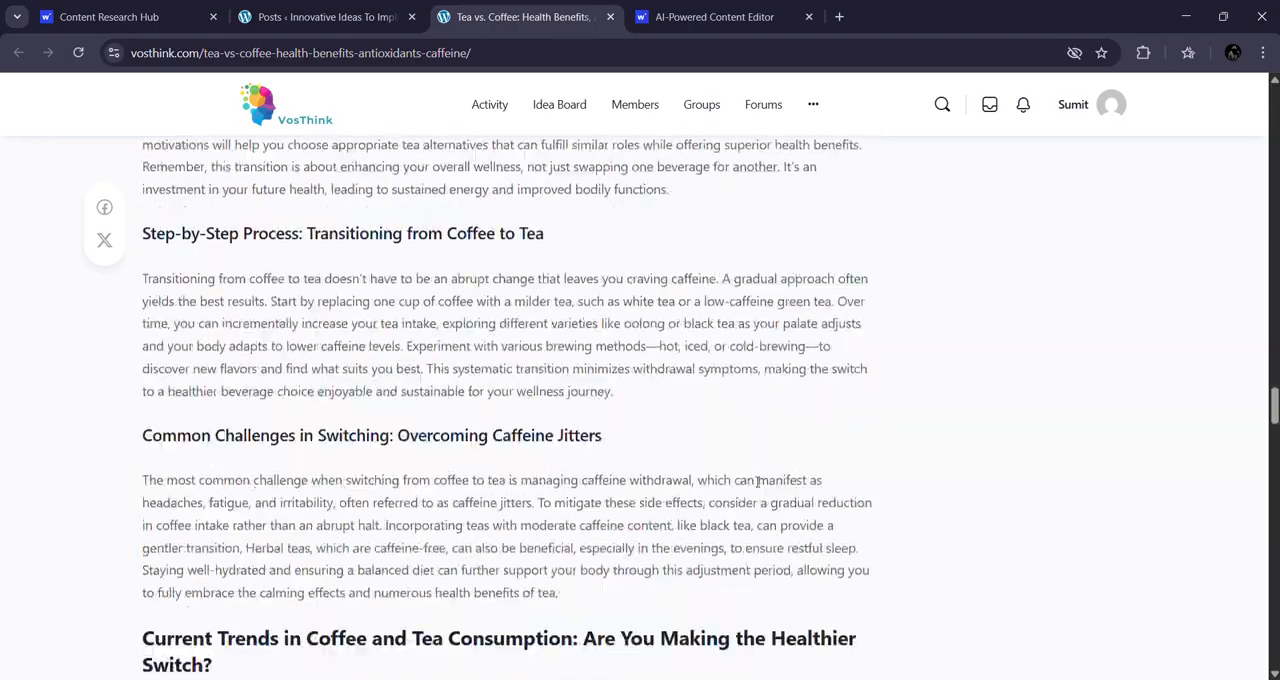
scroll(758, 481, down, 20)
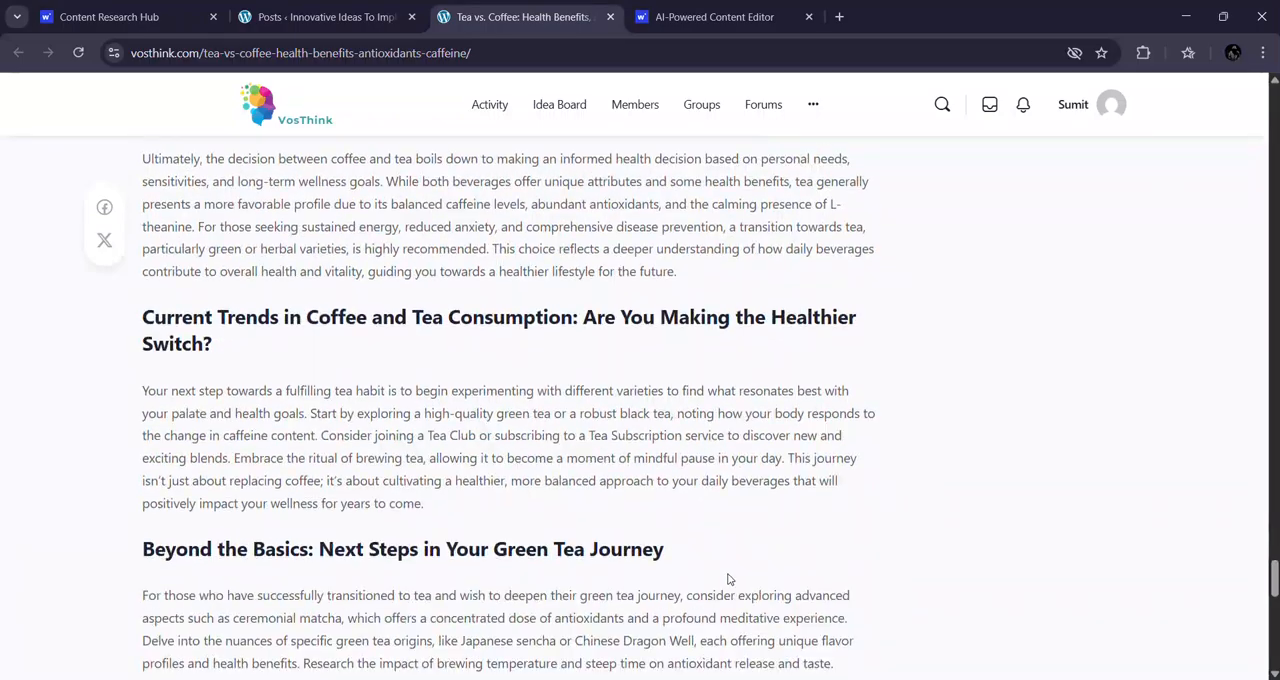
scroll(728, 579, down, 10)
scroll(866, 520, up, 12)
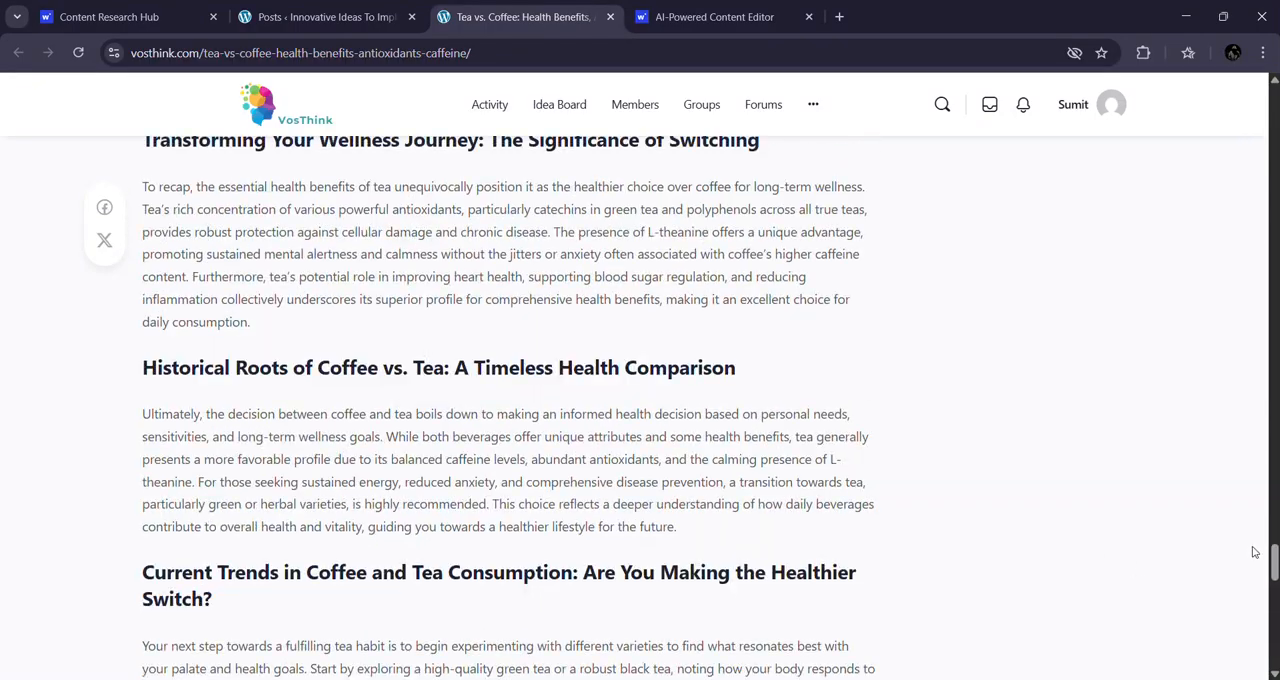
drag(1273, 560, 1206, 6)
scroll(276, 529, down, 2)
scroll(238, 428, up, 2)
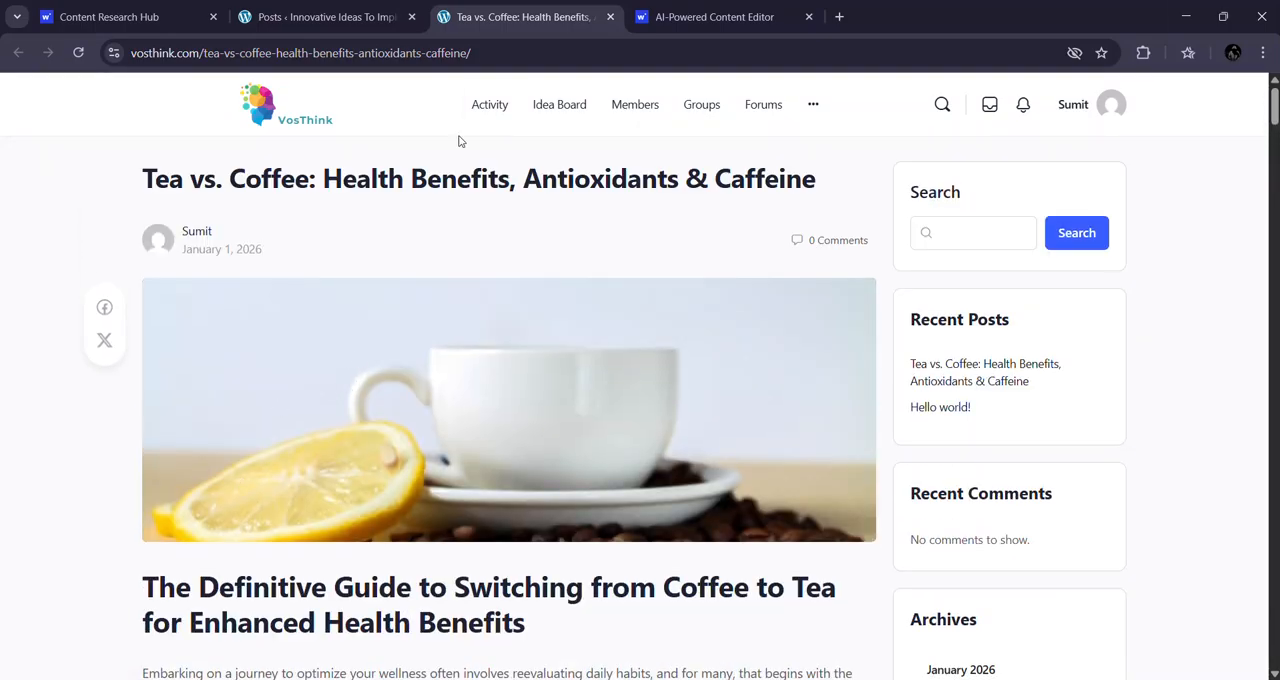
Step: Switch back to the Writecream content editor and look through the source article's images and sections
click(715, 17)
scroll(526, 530, down, 4)
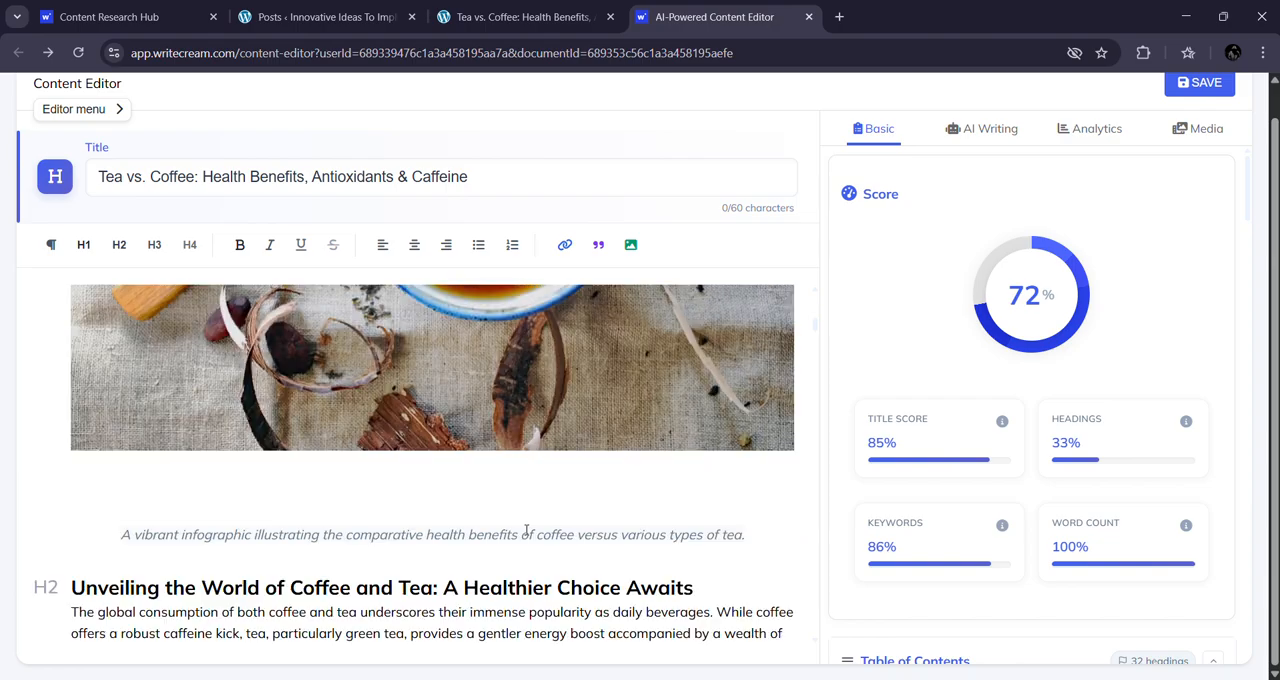
scroll(526, 530, down, 15)
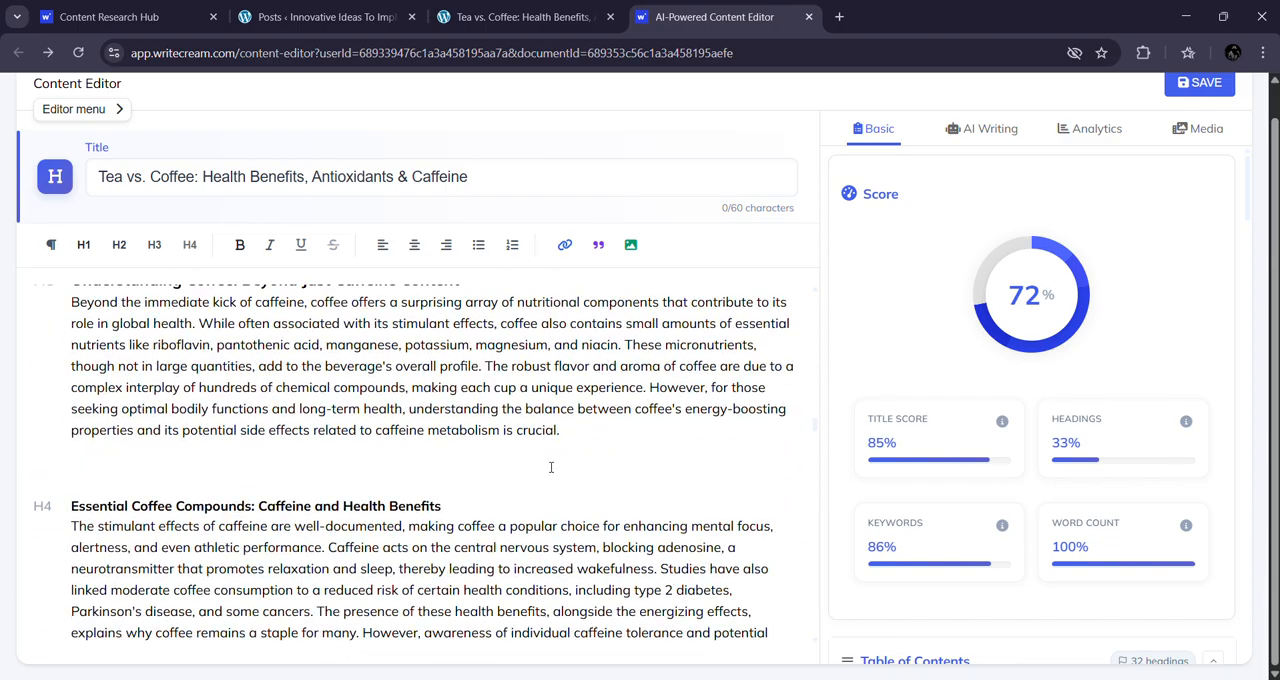
scroll(560, 480, down, 5)
scroll(571, 489, down, 10)
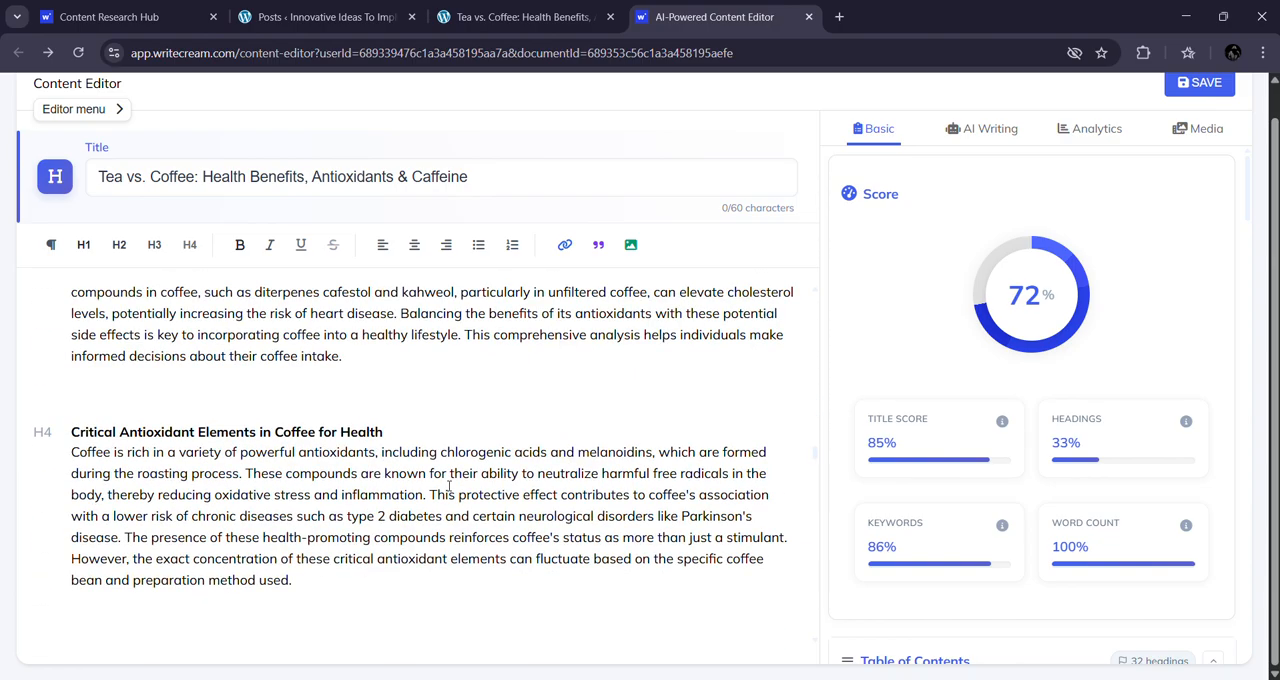
drag(110, 17, 590, 7)
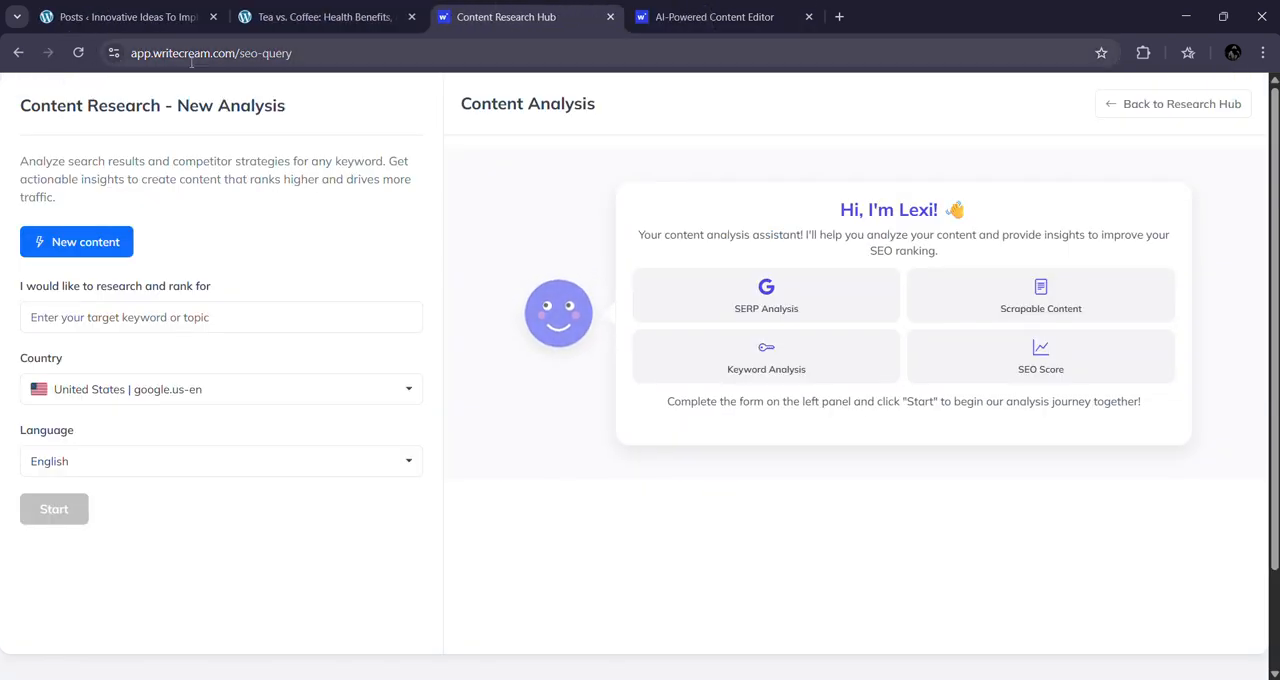
drag(241, 52, 607, 43)
key(BackSpace)
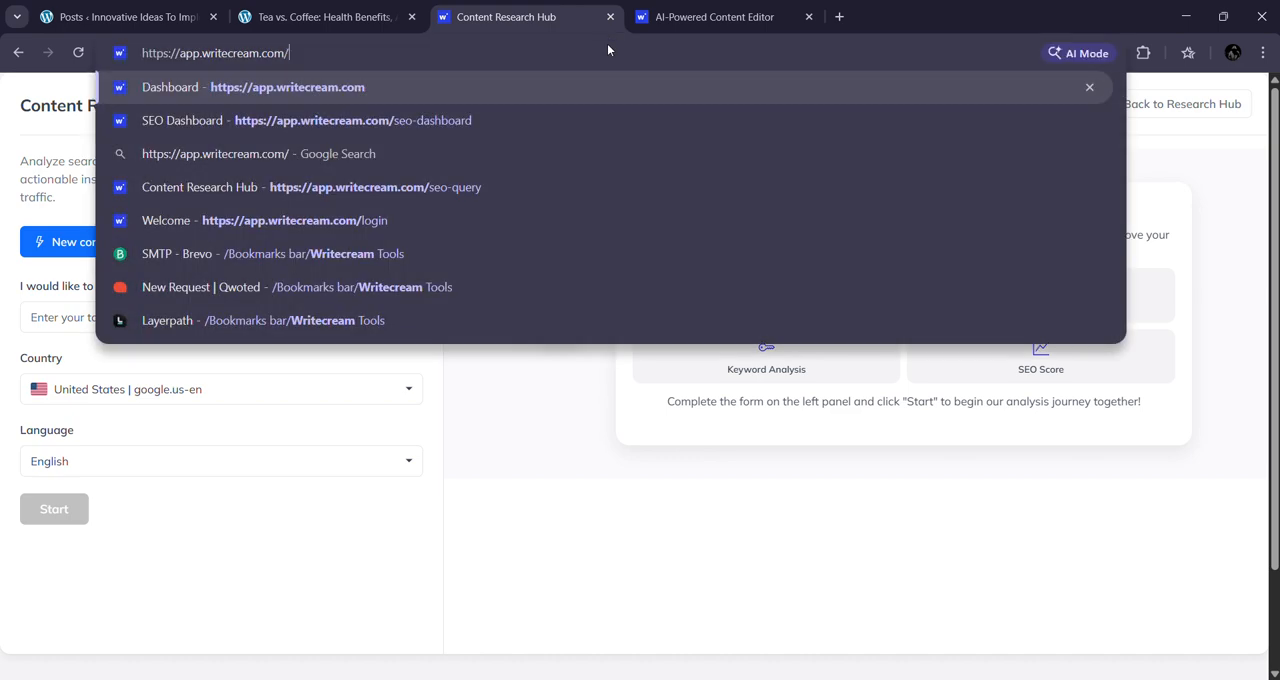
key(Return)
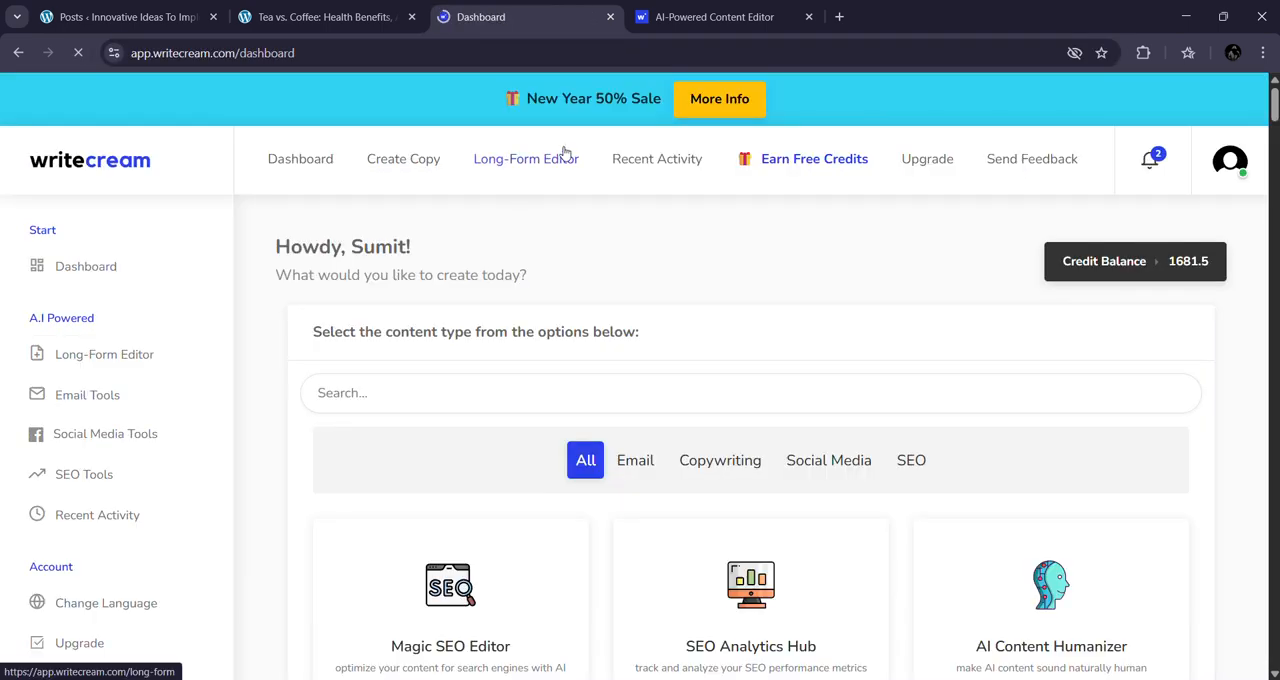
Step: Open the Lexi AI Agent for SEO from the notifications and begin a new research
click(1152, 168)
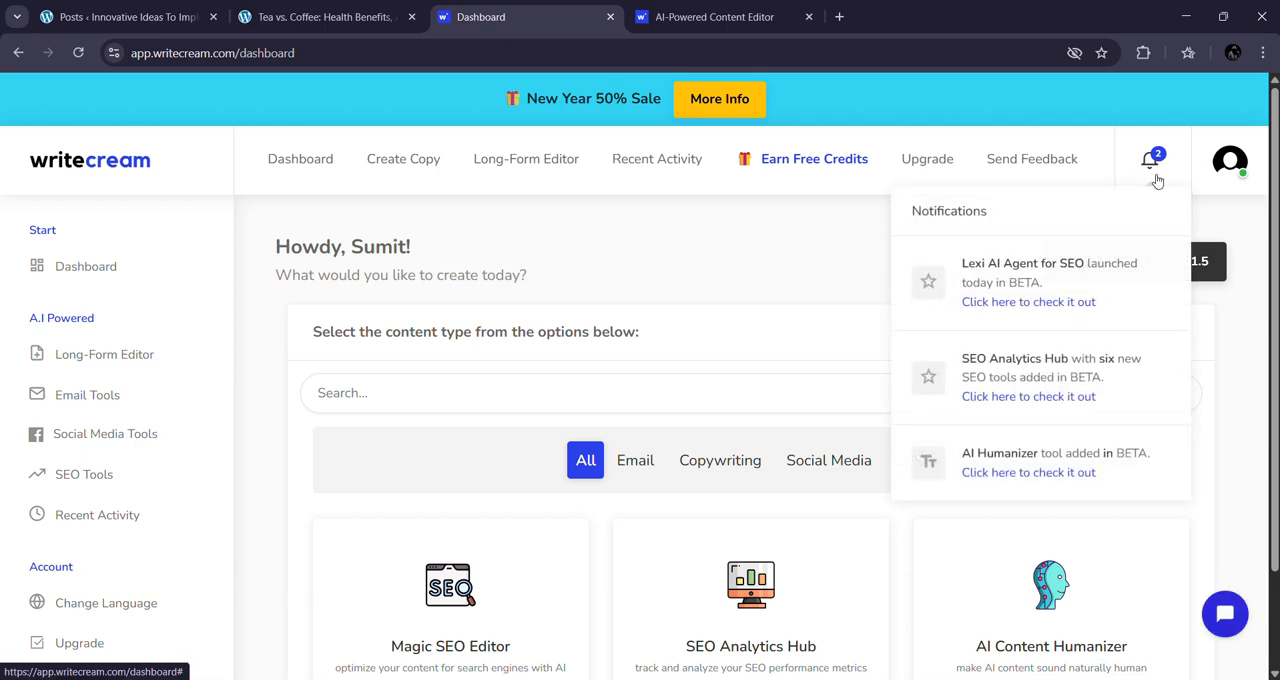
click(1062, 285)
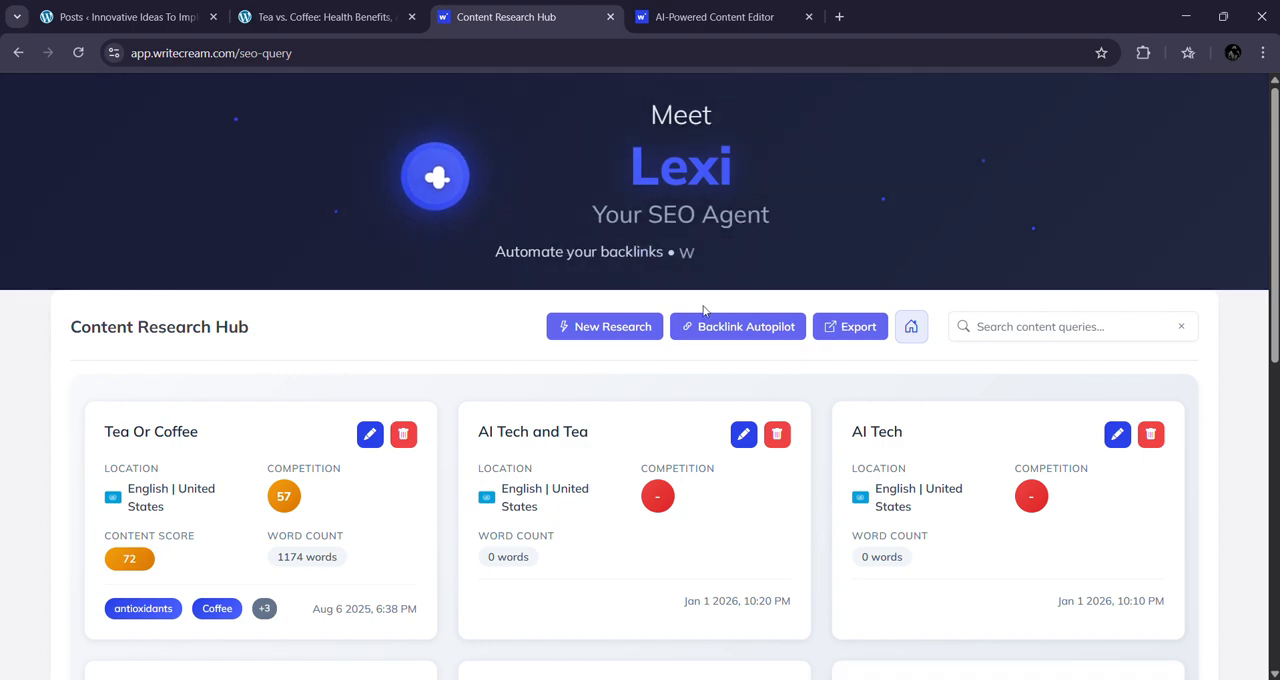
click(629, 338)
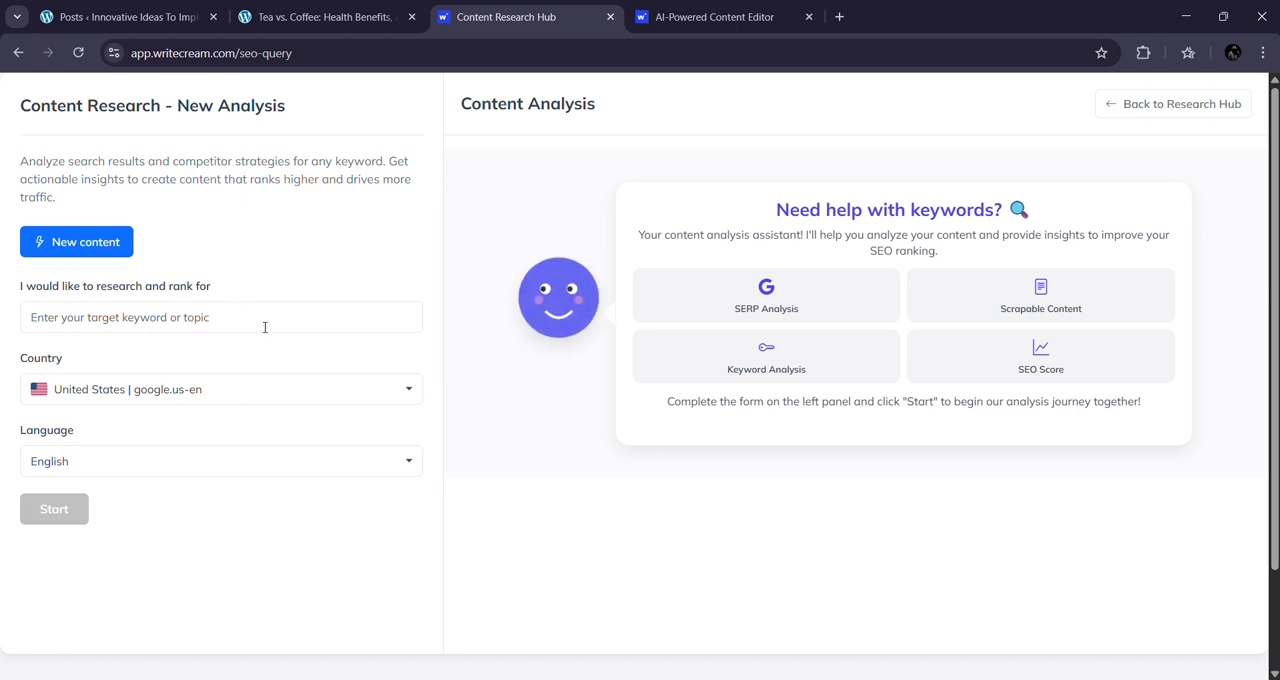
Step: Enter Tea and Coffee as the topic to research and start the analysis
click(265, 321)
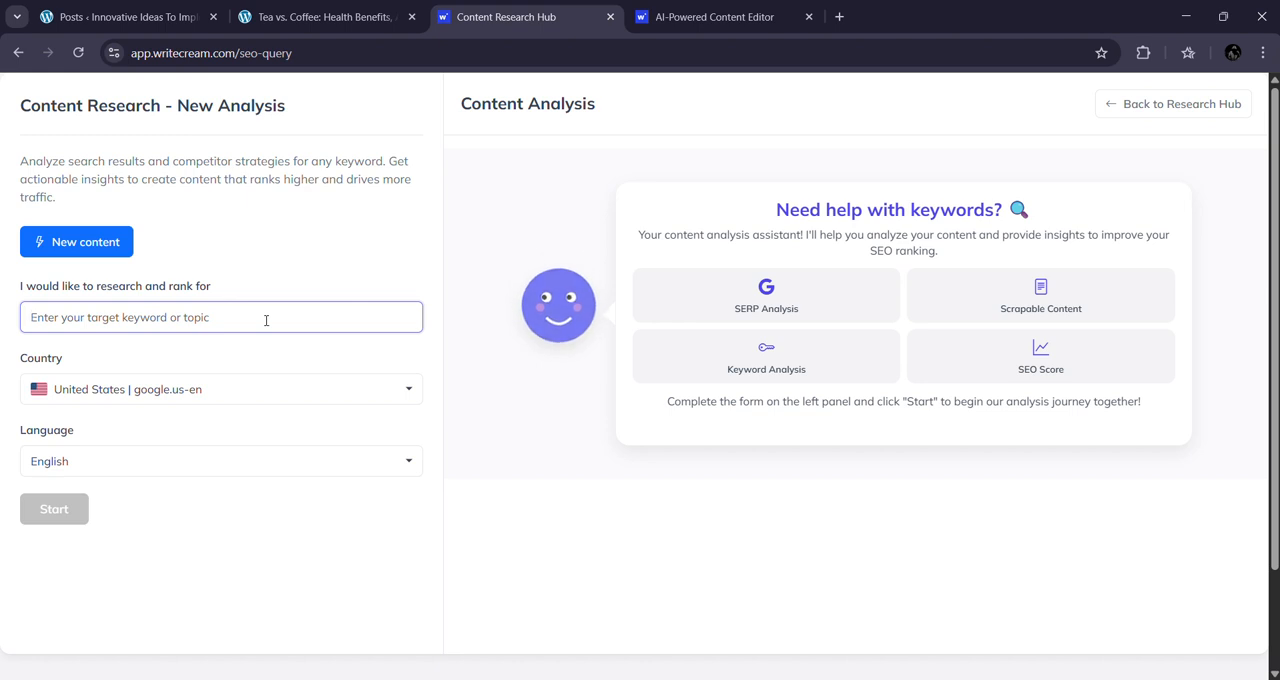
text(Tea a)
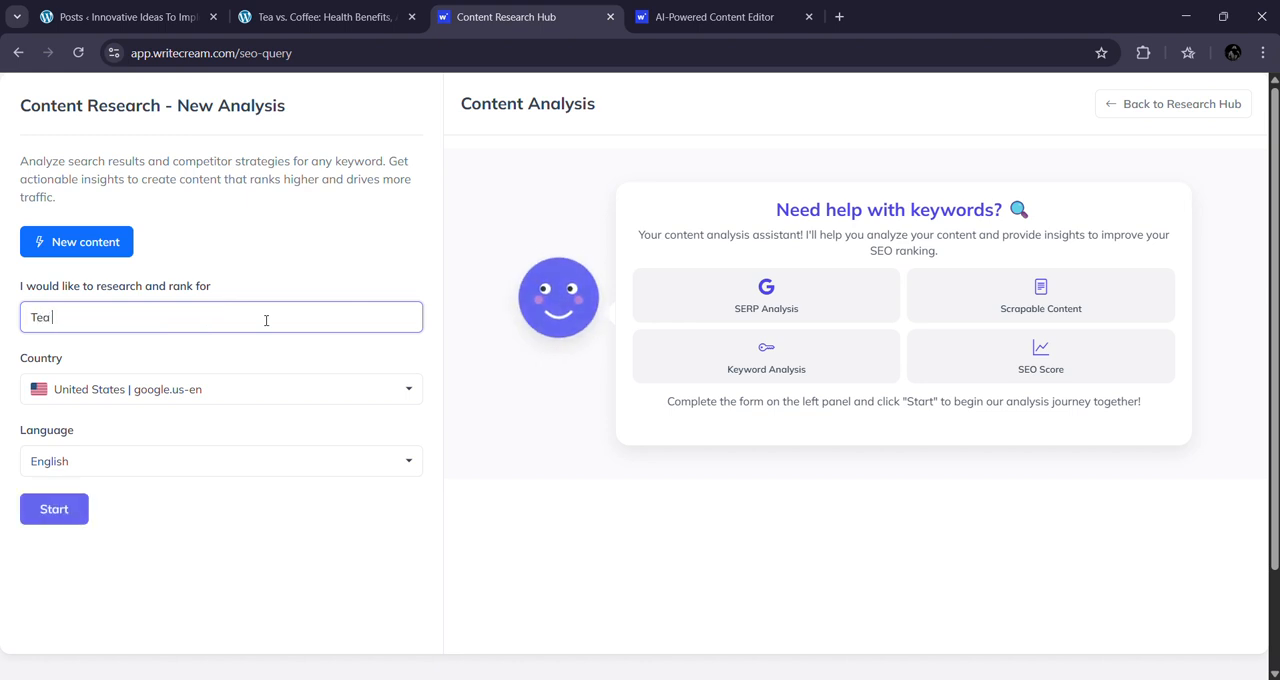
text(nd Coffee)
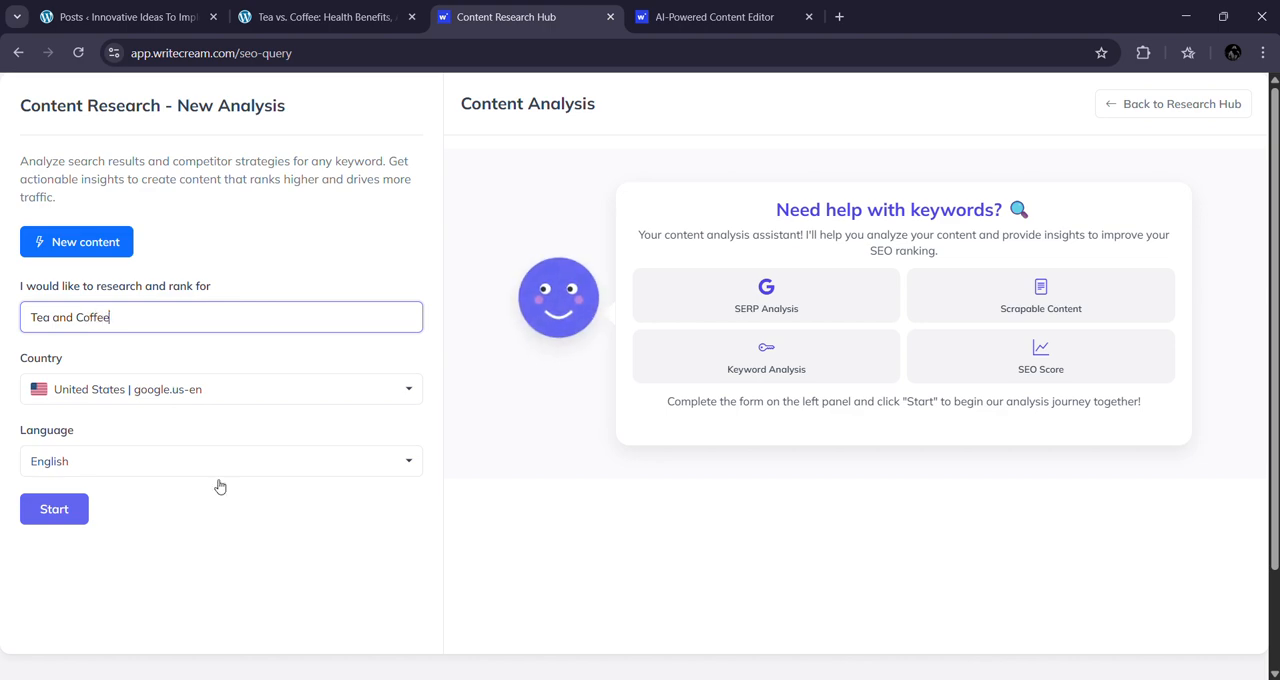
click(84, 510)
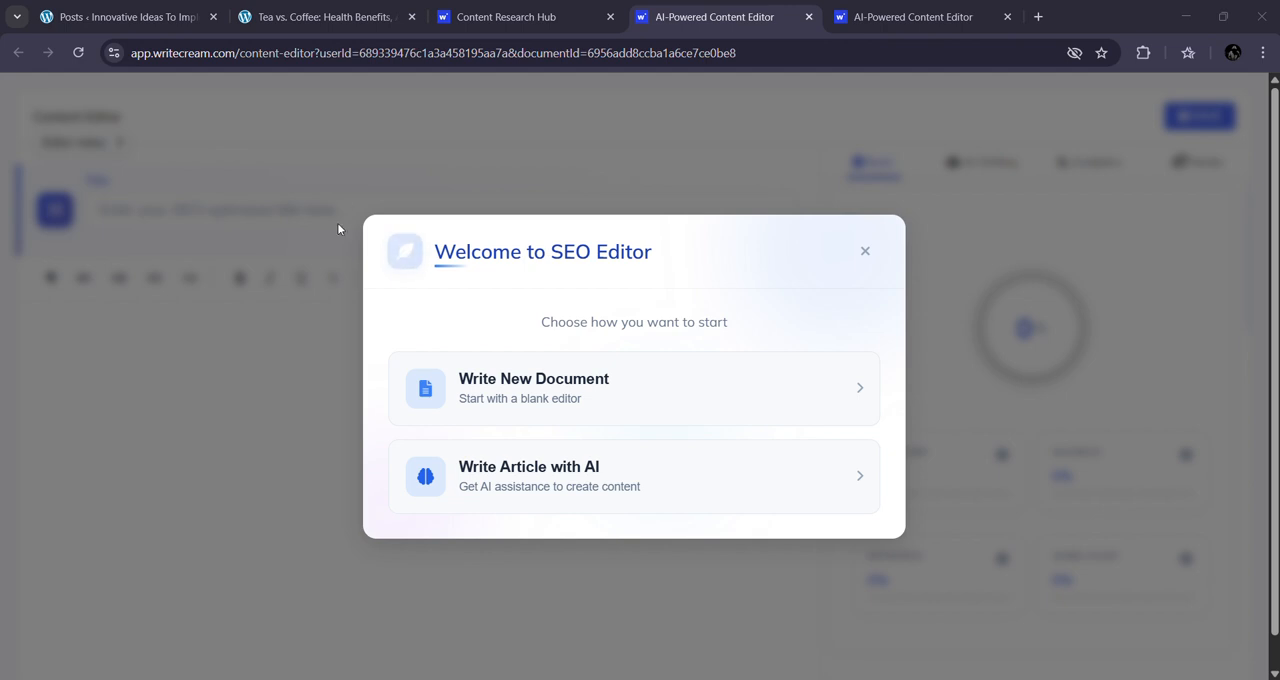
Step: Start a new blank document in the SEO editor and open its Import from WordPress options
click(612, 392)
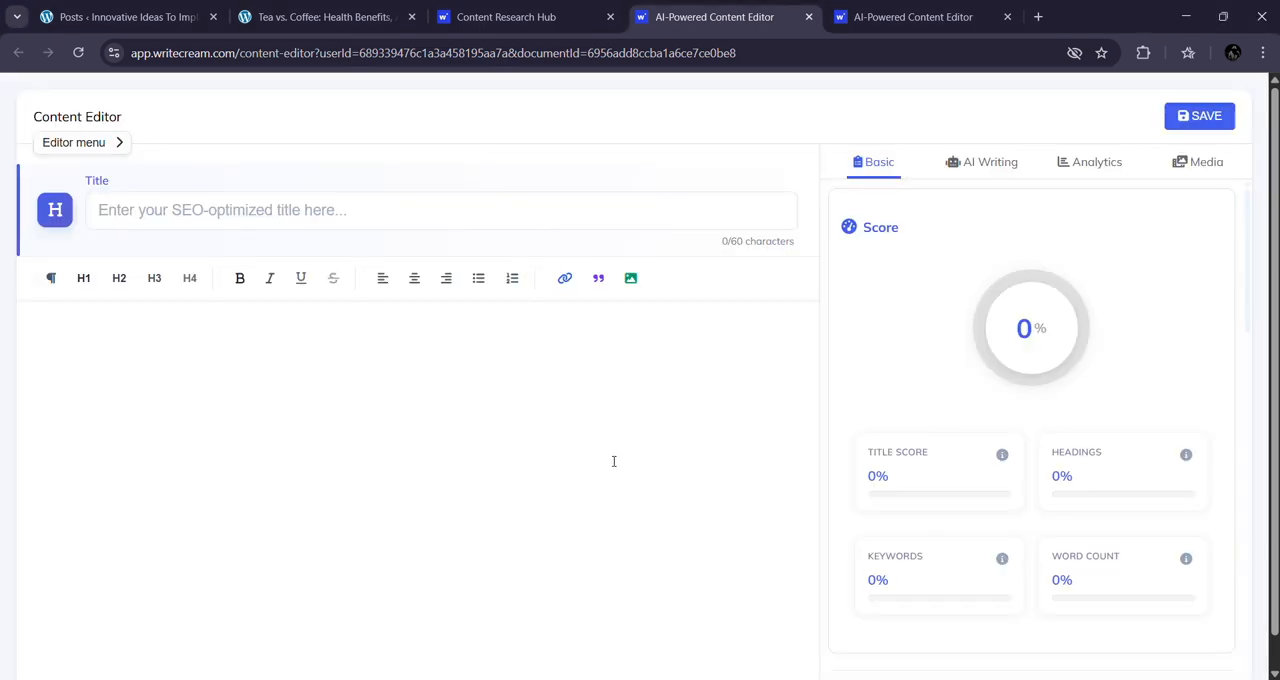
click(72, 143)
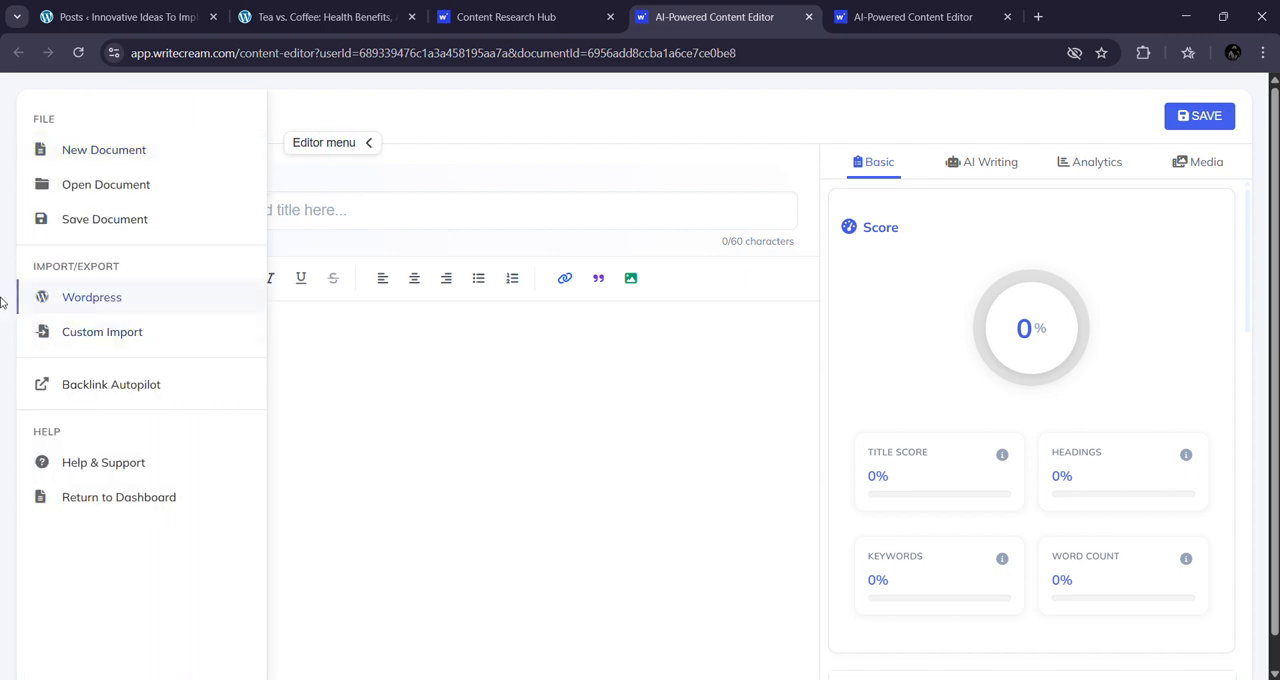
click(142, 295)
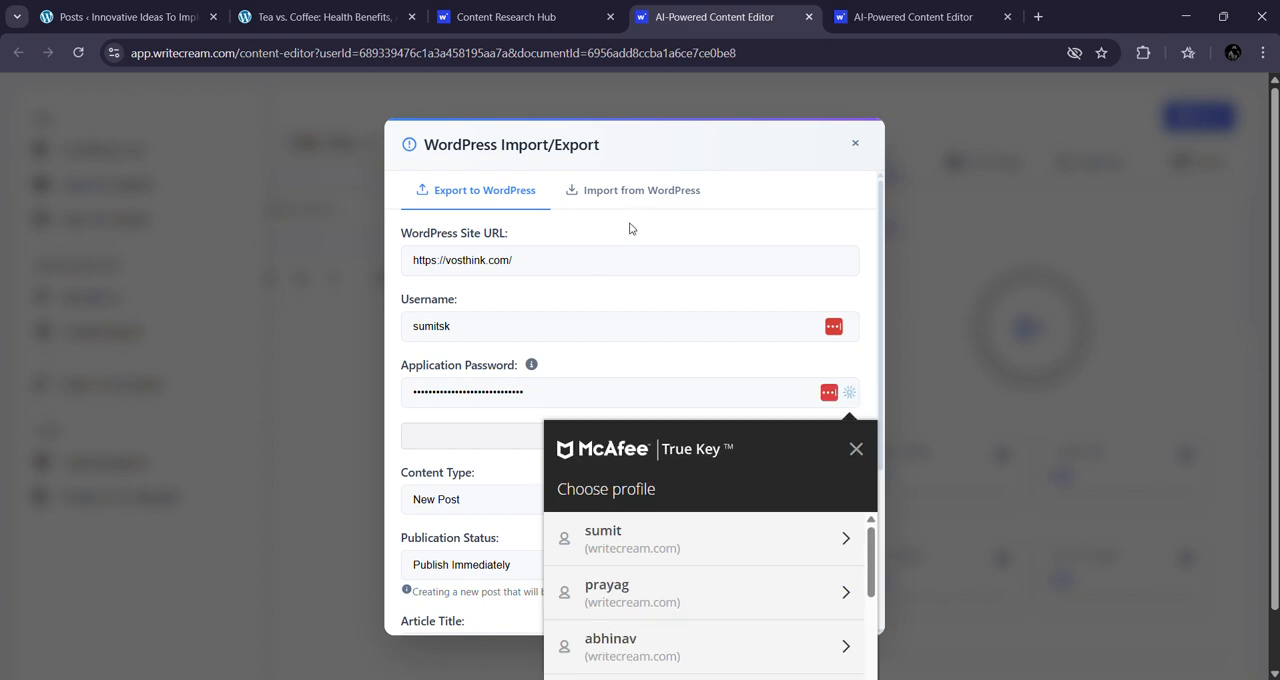
click(657, 195)
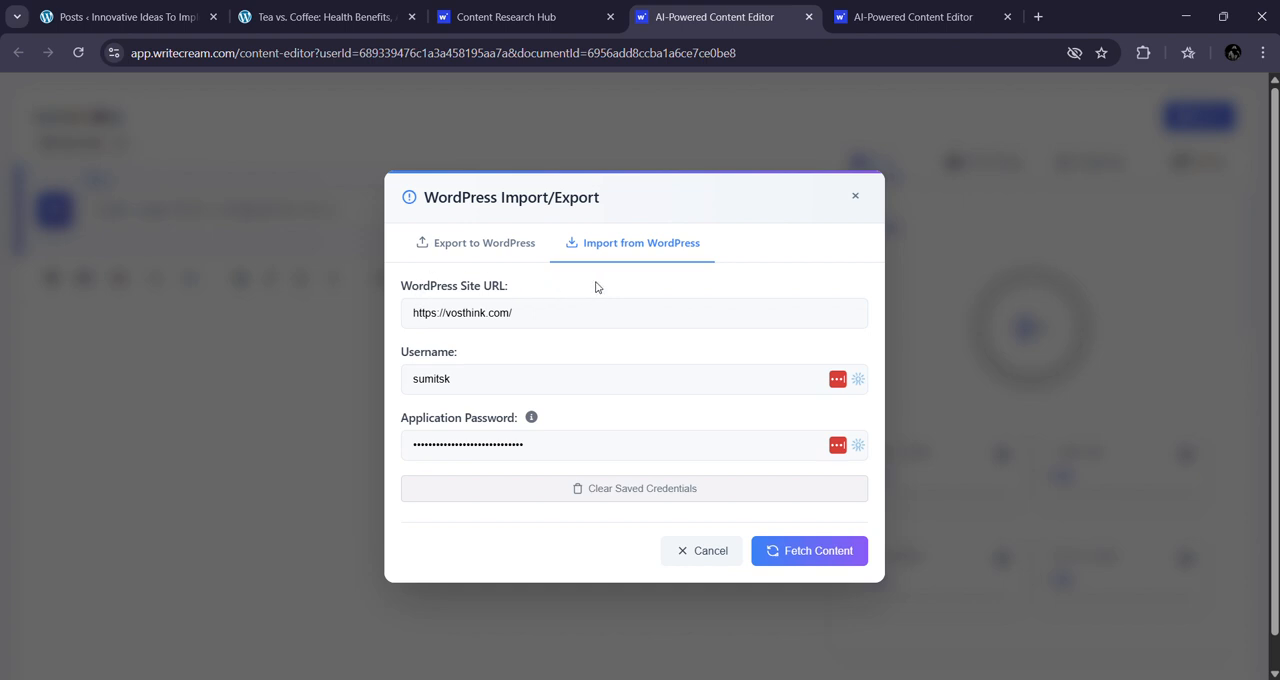
Step: Fetch the WordPress content with the saved credentials and select the Tea vs. Coffee post as the content to import
drag(560, 281, 429, 282)
drag(480, 352, 426, 352)
scroll(623, 439, down, 1)
click(682, 425)
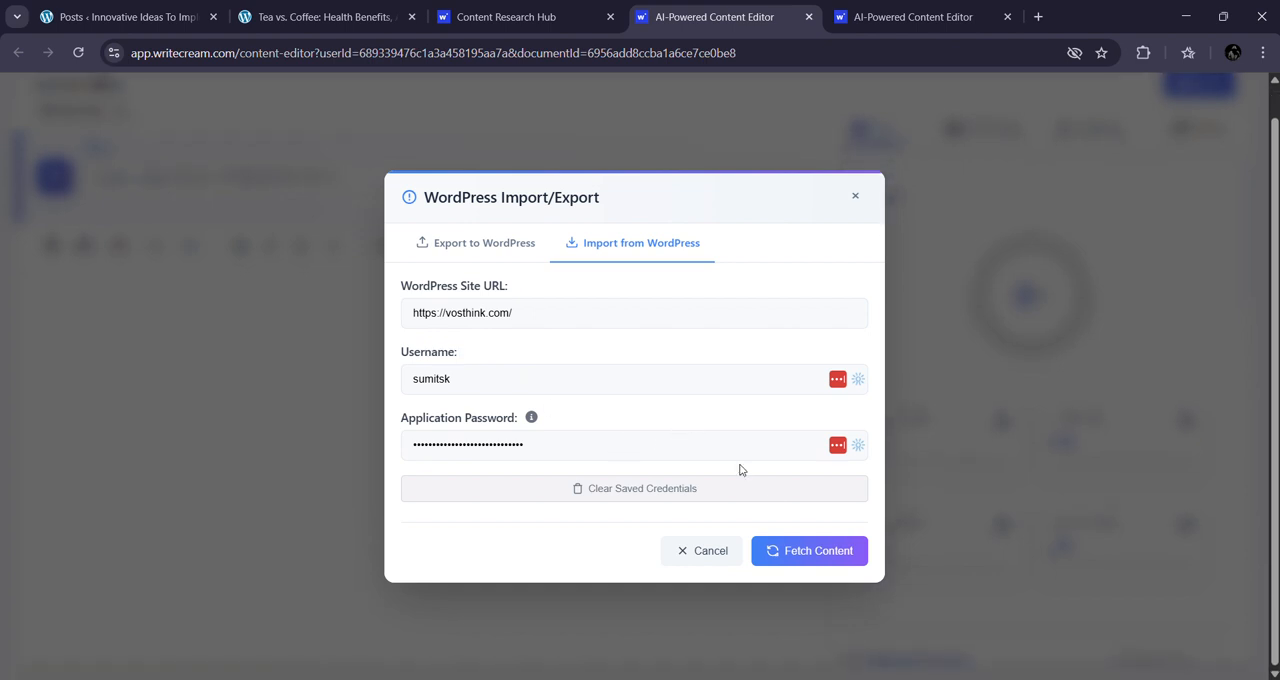
click(815, 553)
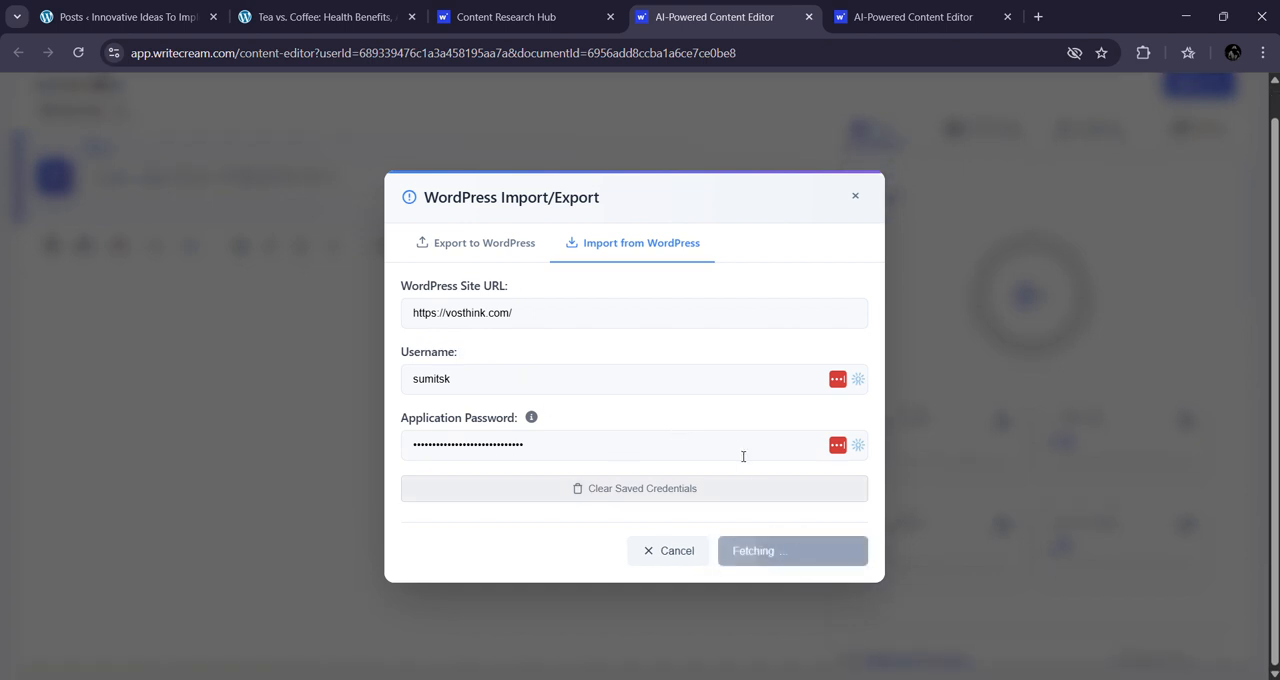
click(551, 522)
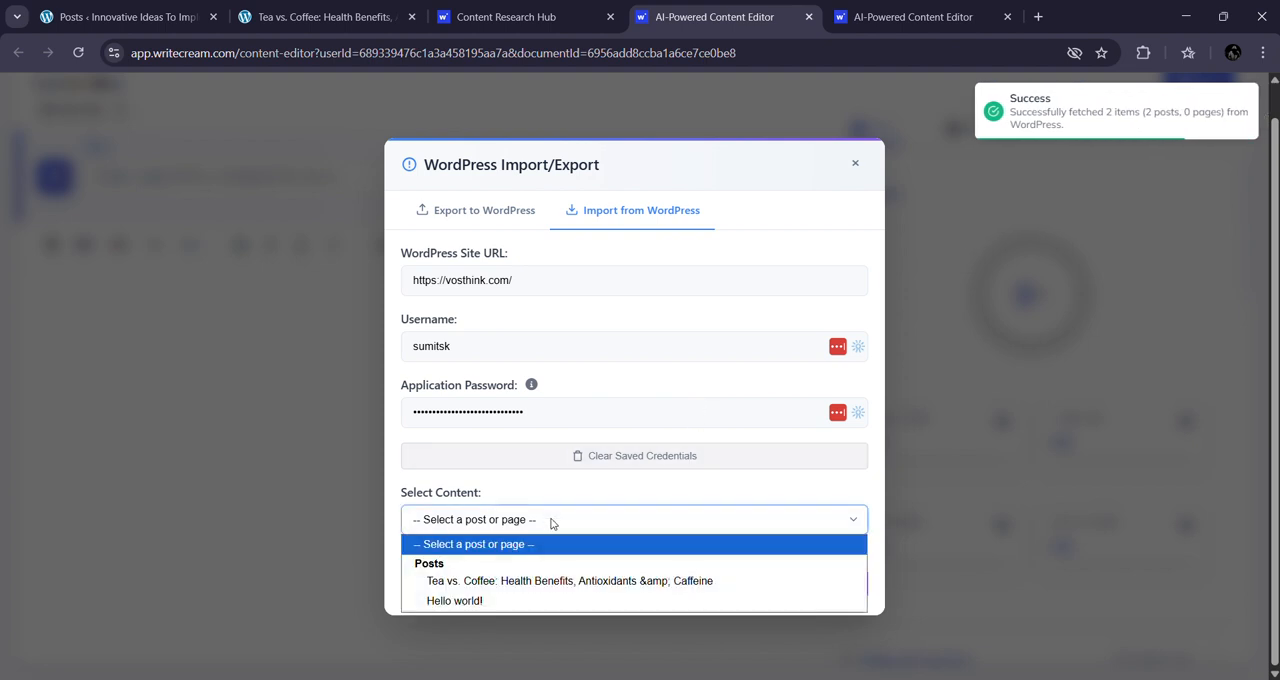
click(472, 589)
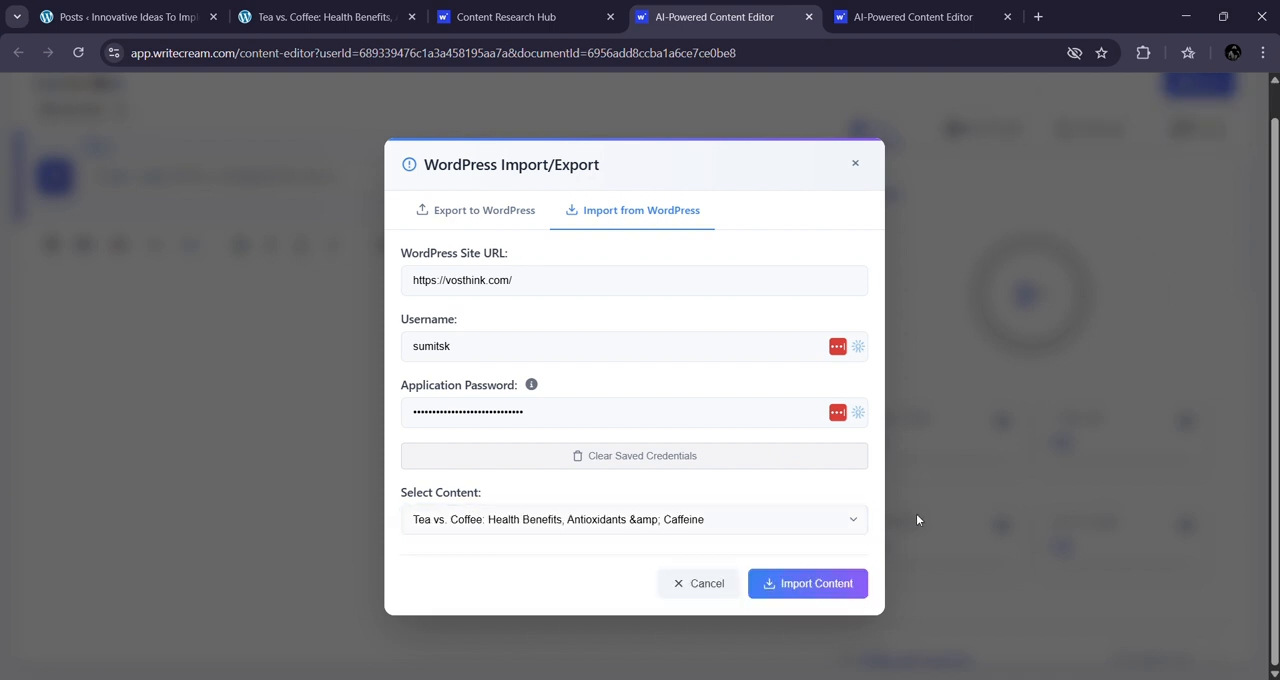
Step: Import the selected Tea vs. Coffee post, replacing the current editor content, and review the imported article through to its end
click(814, 588)
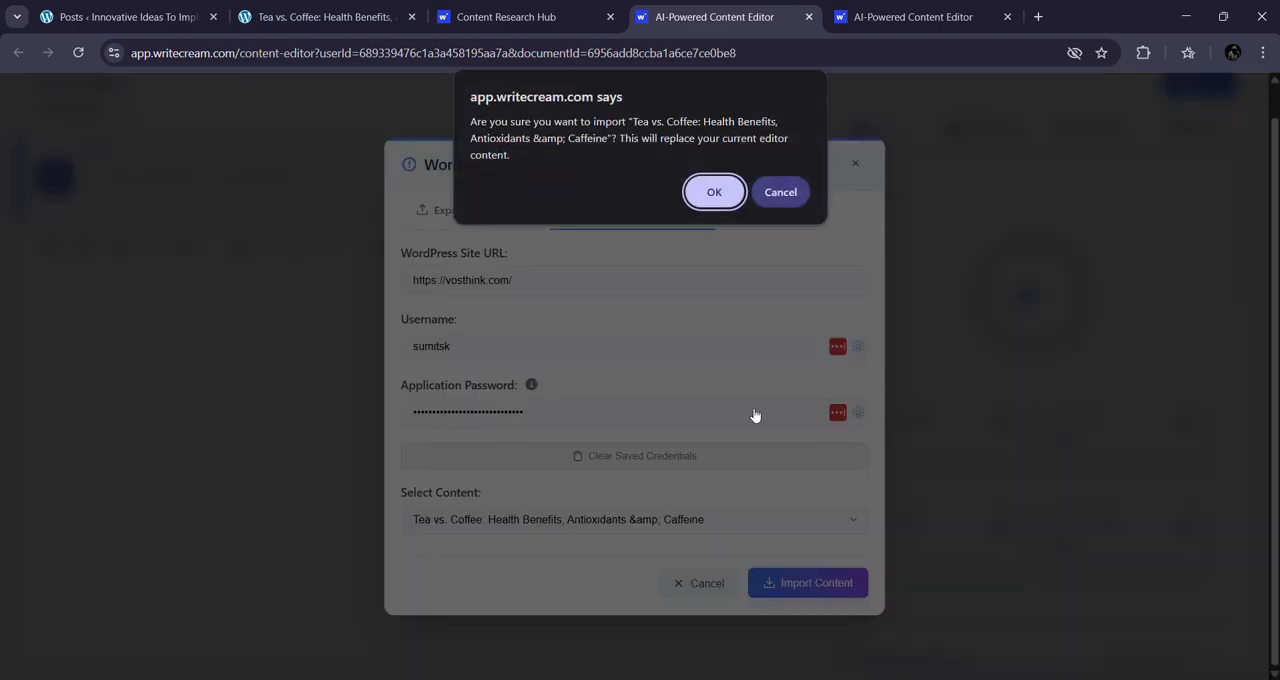
click(720, 193)
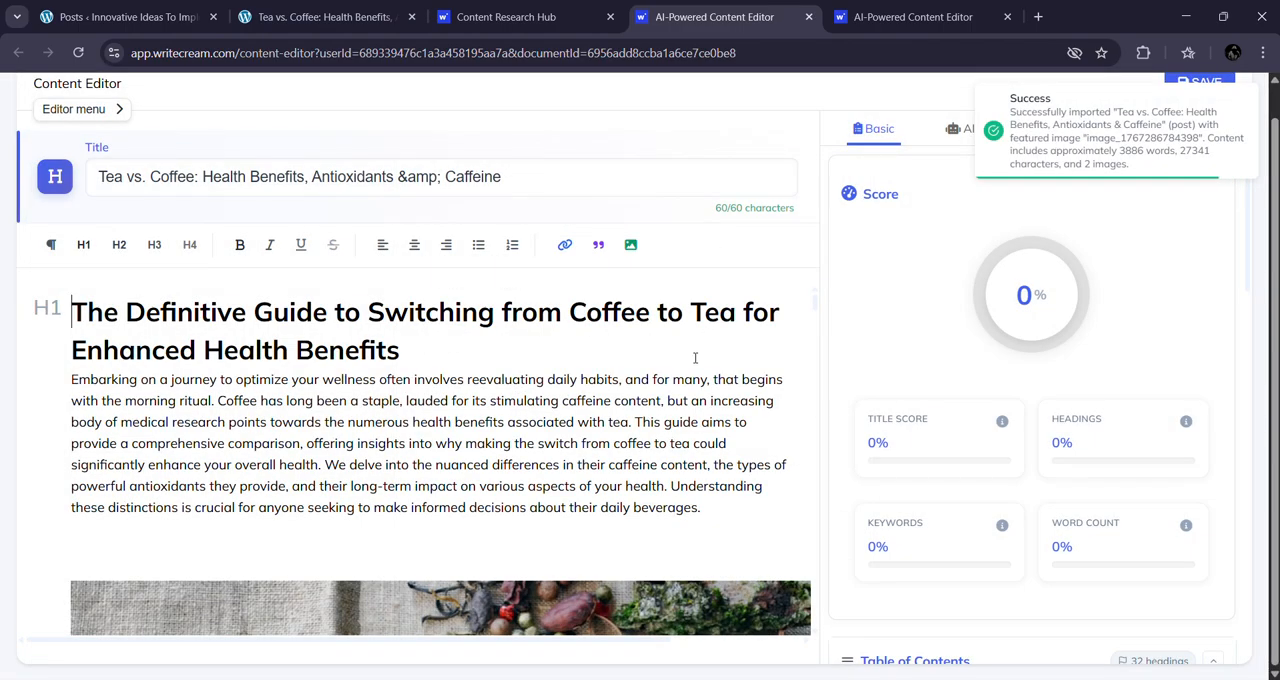
scroll(695, 358, down, 8)
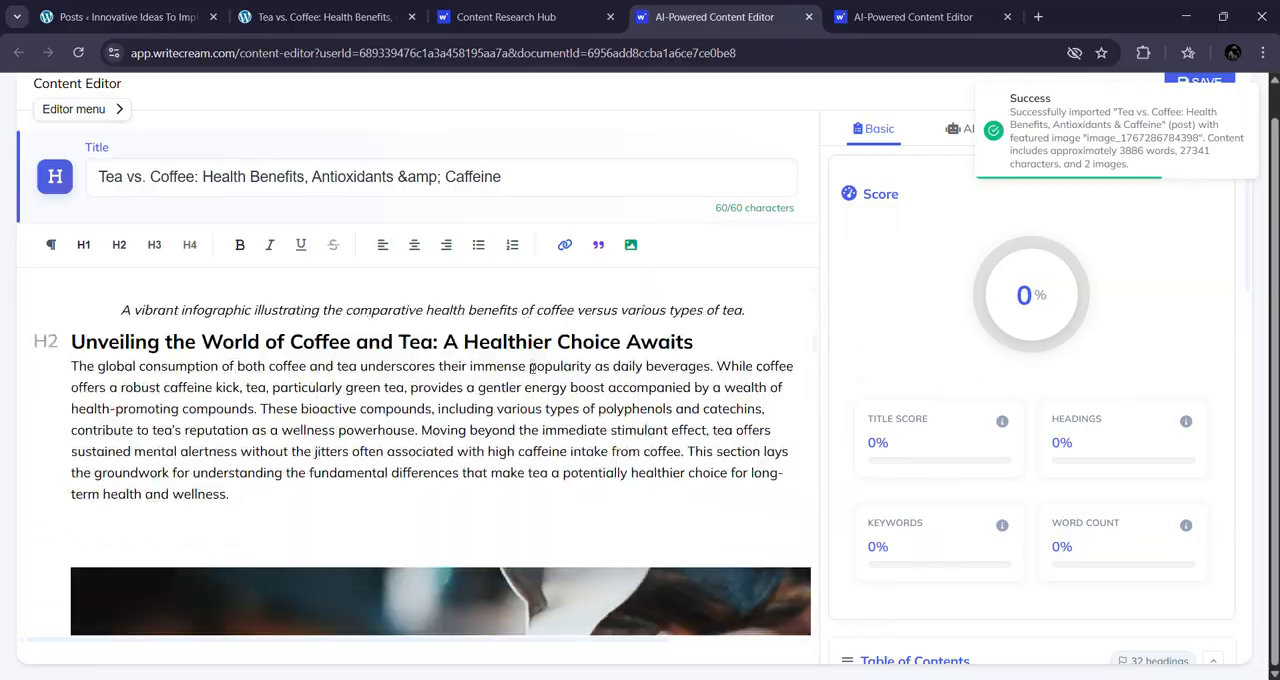
scroll(532, 366, down, 10)
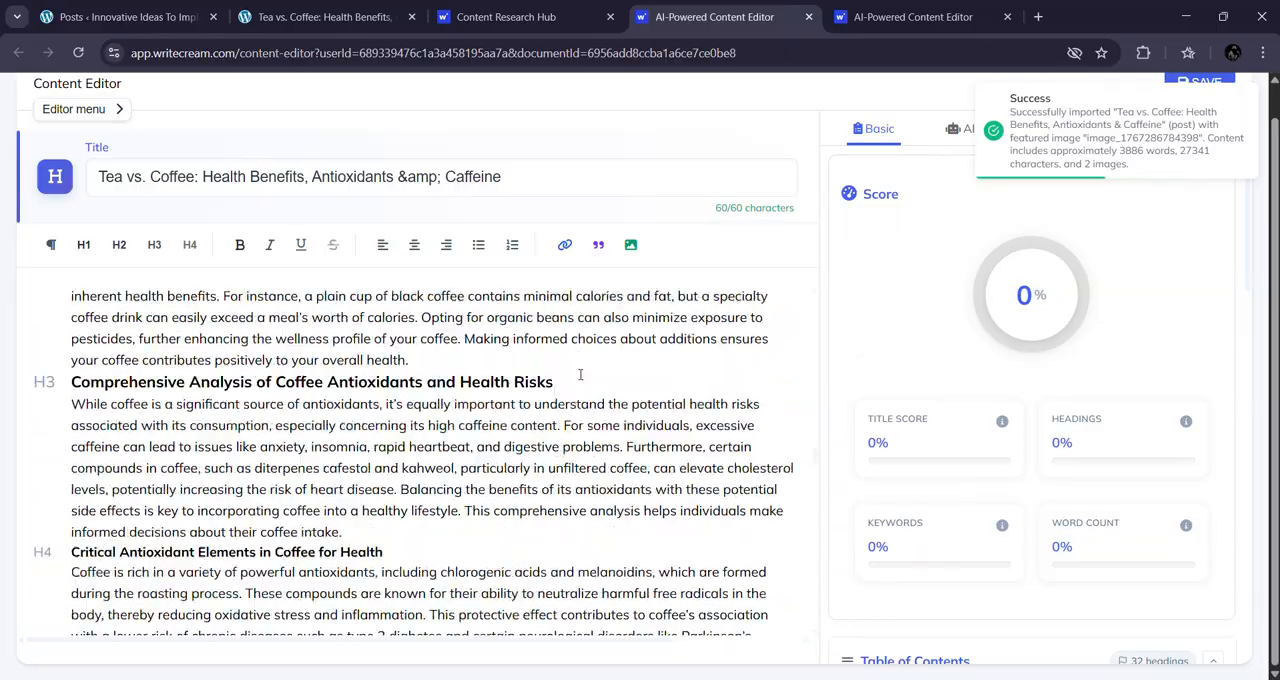
scroll(580, 375, down, 15)
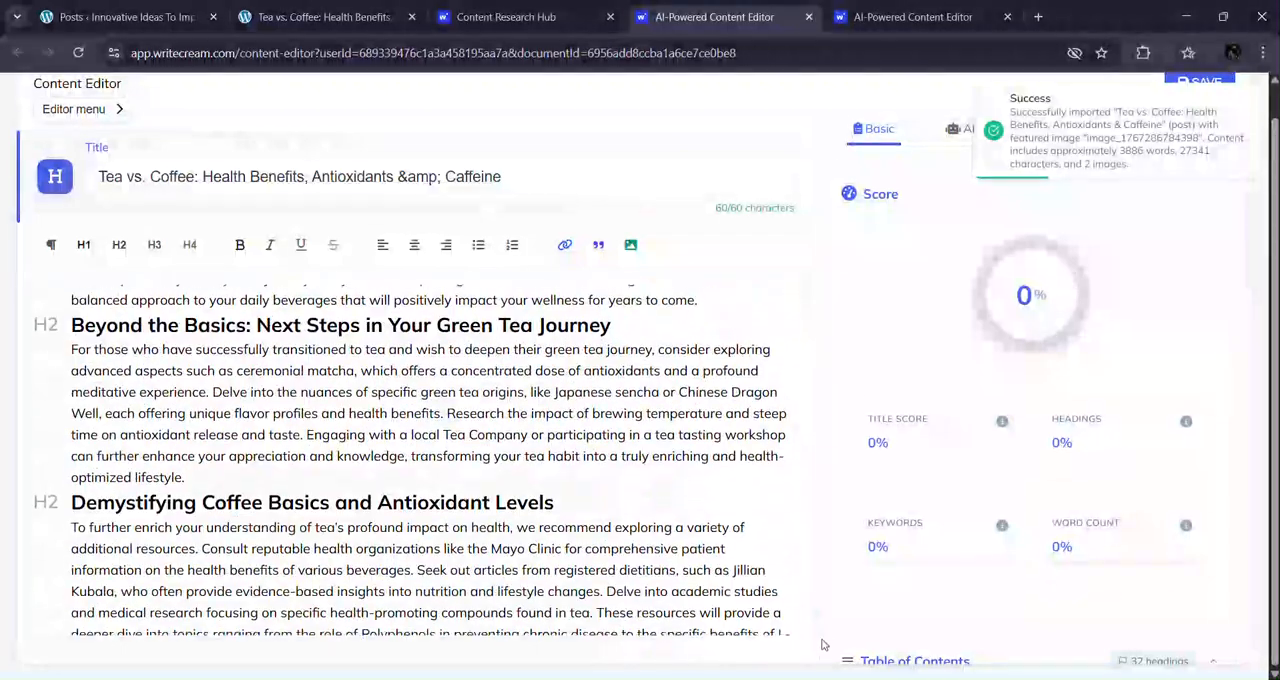
drag(815, 614, 802, 107)
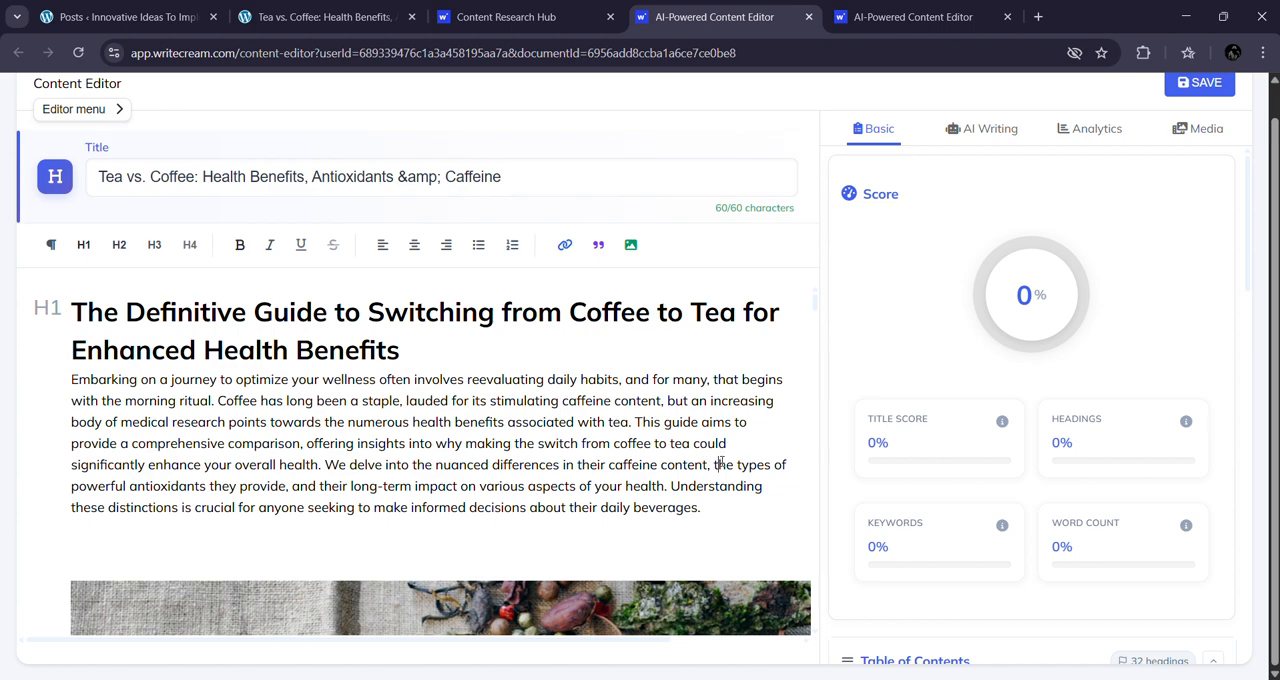
scroll(757, 421, up, 1)
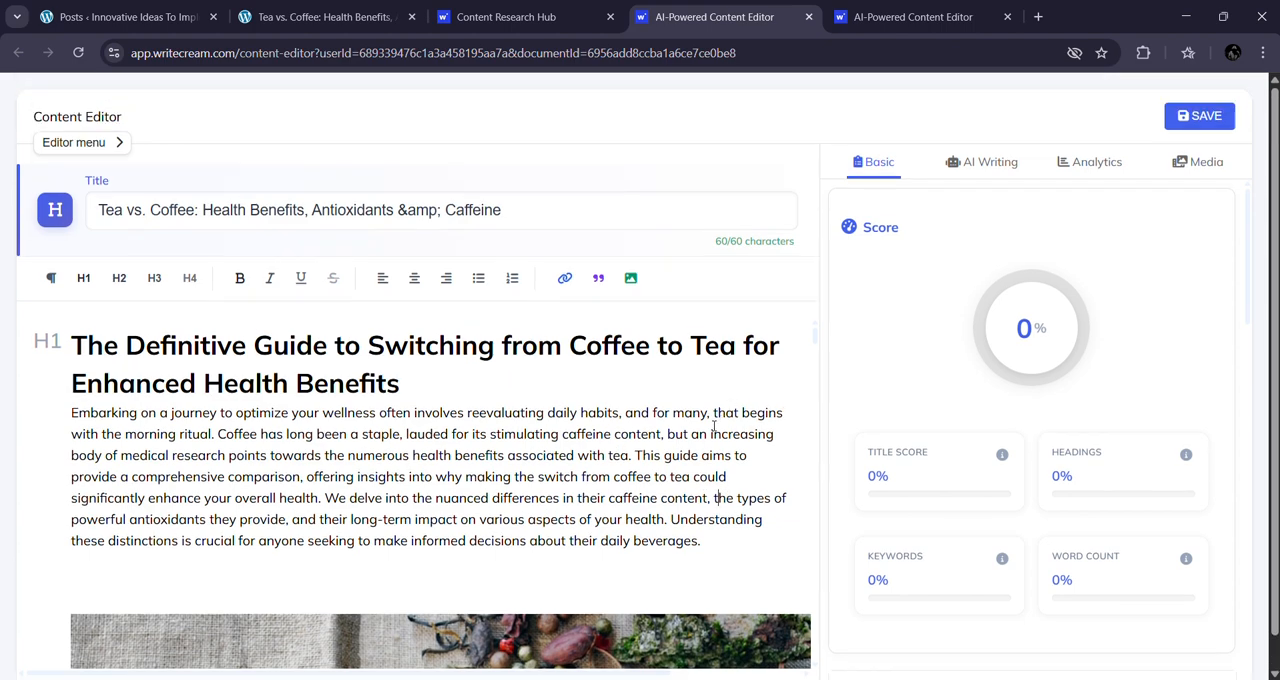